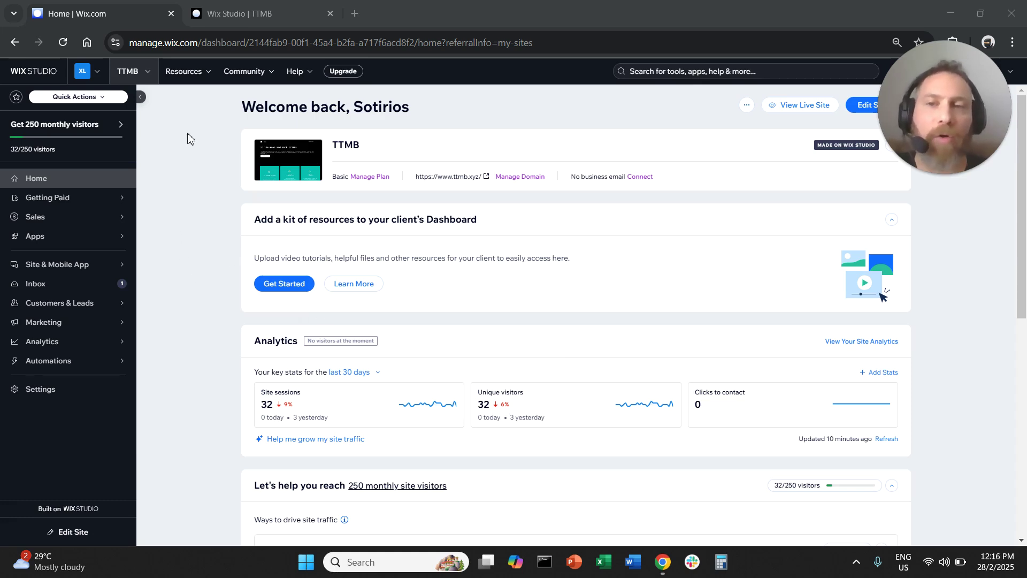
Open the TTMB site editor, activate the CMS and start creating the first collection
left_click(863, 107)
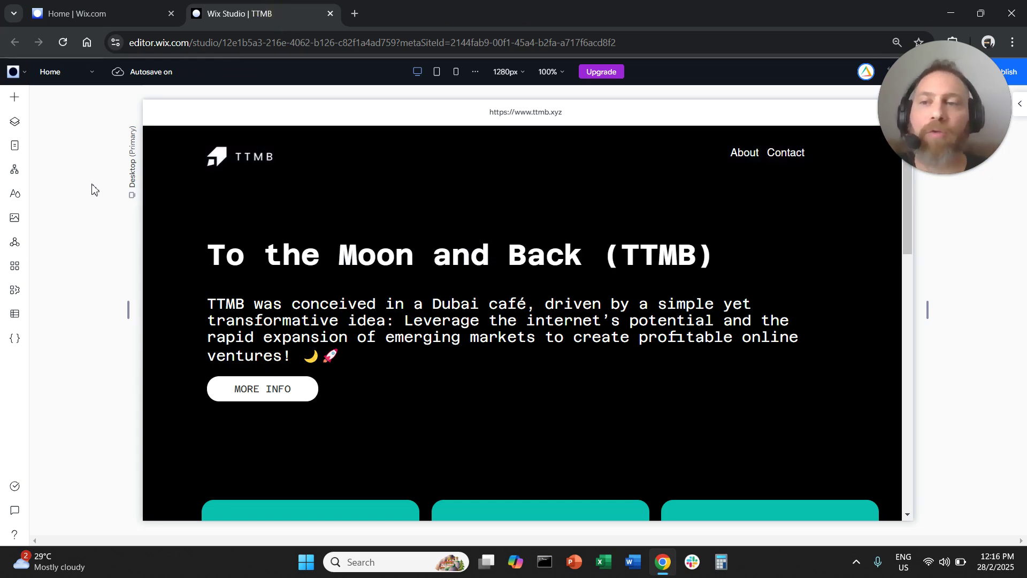
left_click(16, 316)
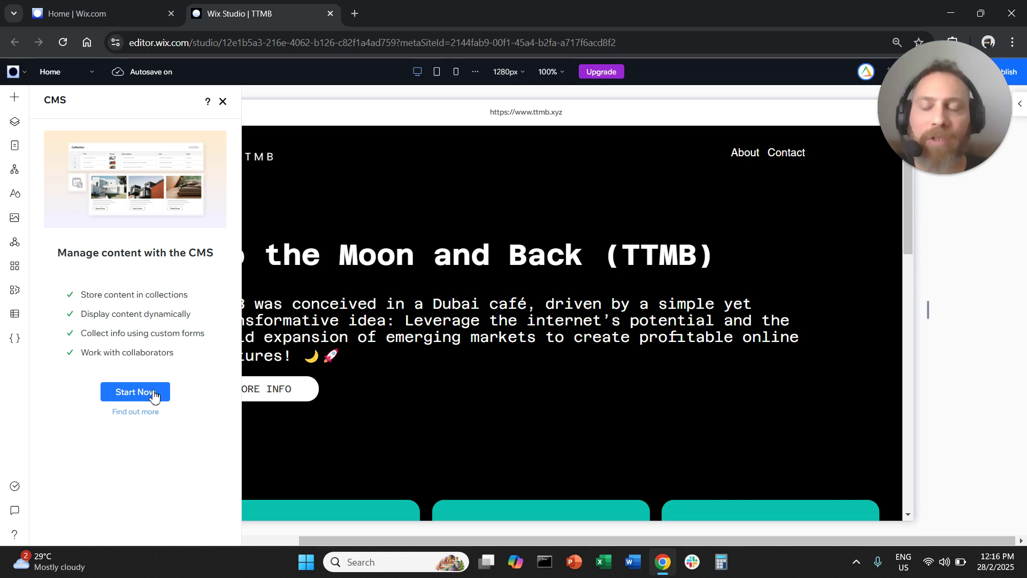
left_click(154, 396)
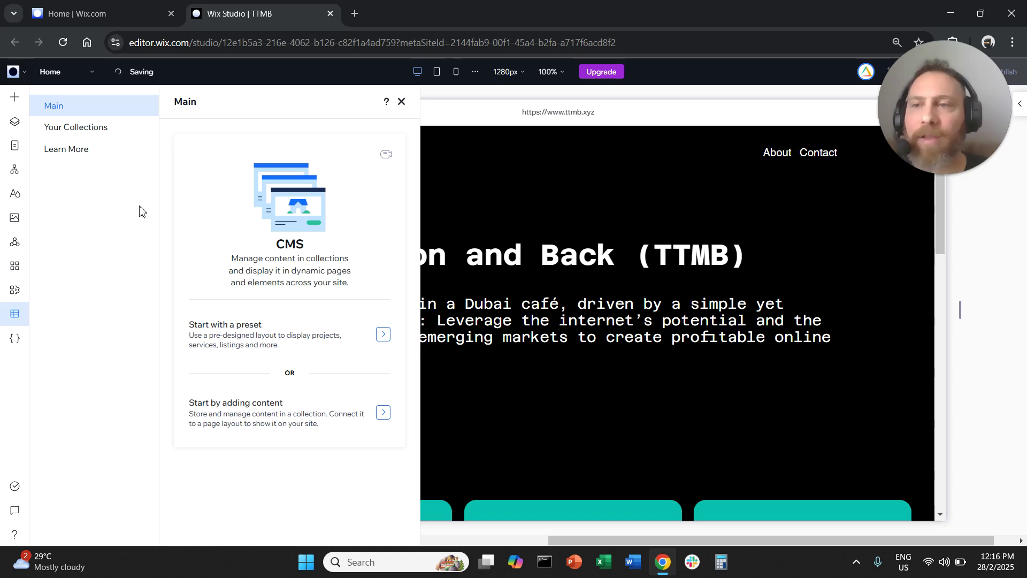
left_click(117, 132)
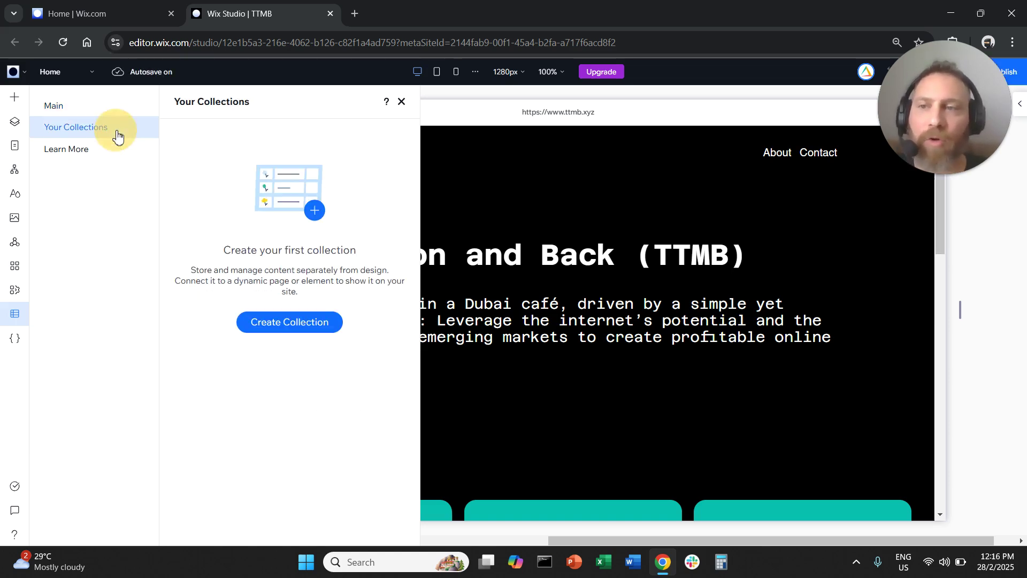
left_click(321, 333)
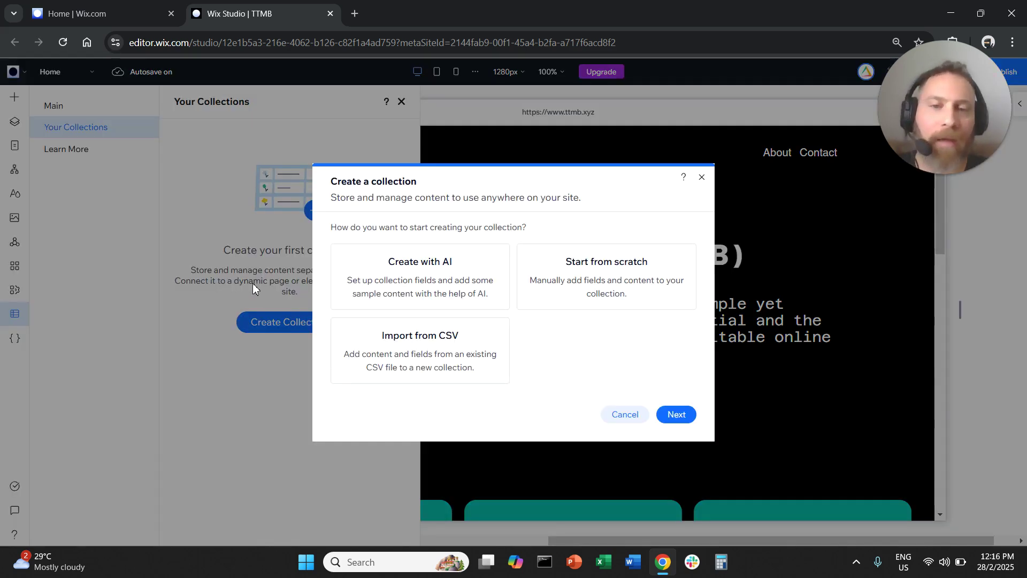
Build a multiple-item collection from scratch named 'Test Dynamic Pages'
left_click(606, 292)
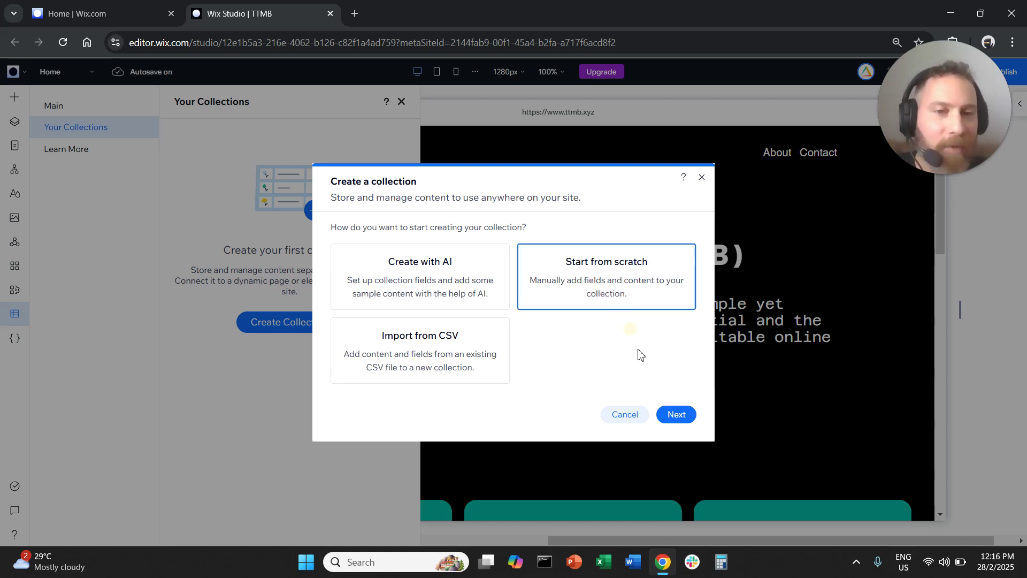
left_click(677, 414)
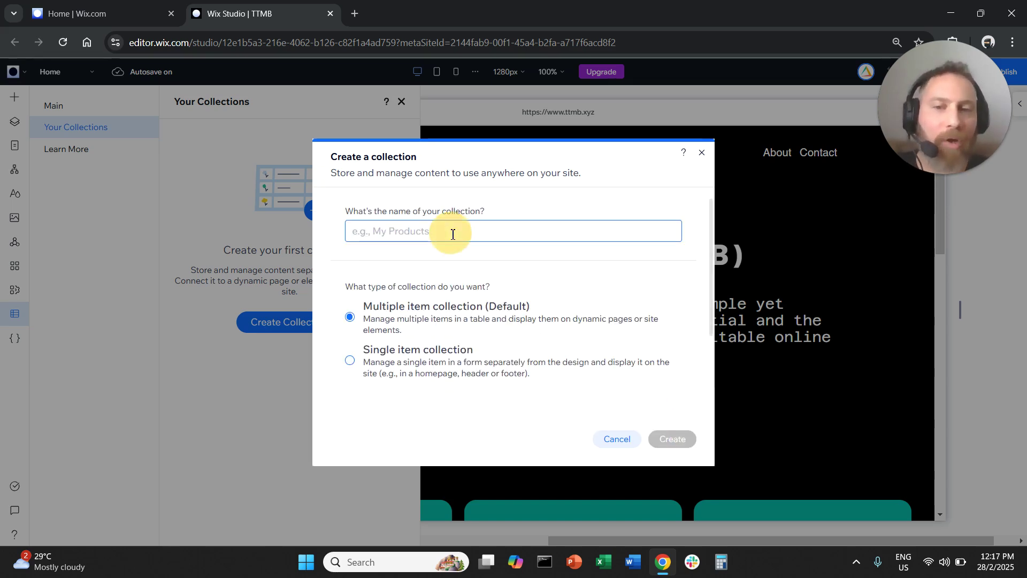
type("Test Dynamic Pages")
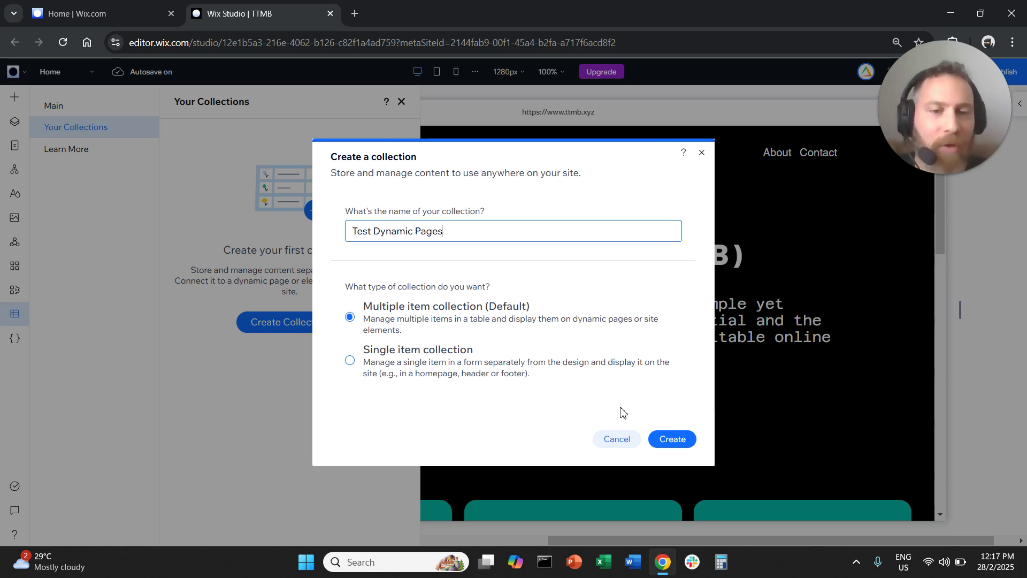
left_click(673, 441)
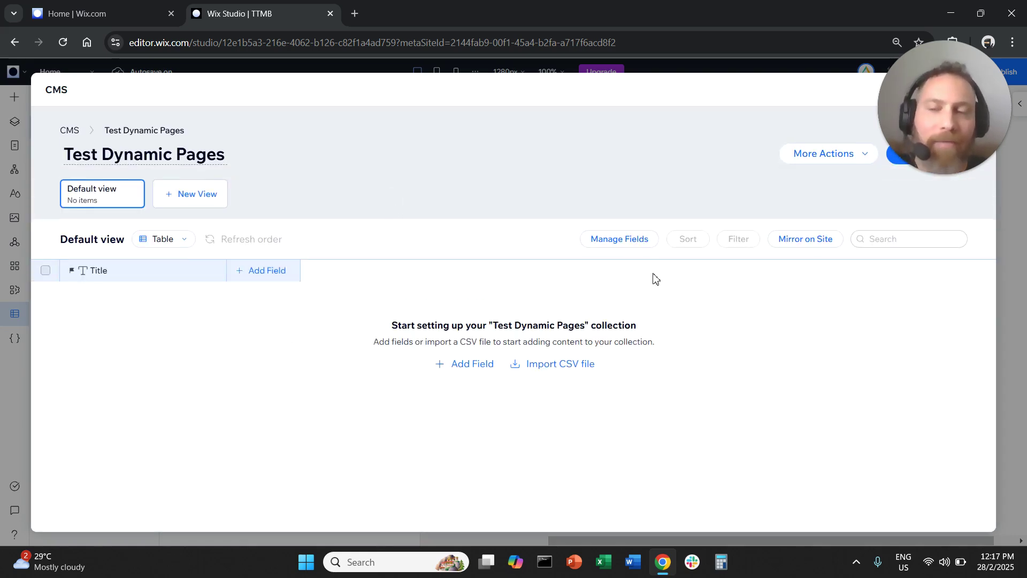
Add and save a collection item titled 'Page A'
left_click_drag(921, 110, 925, 69)
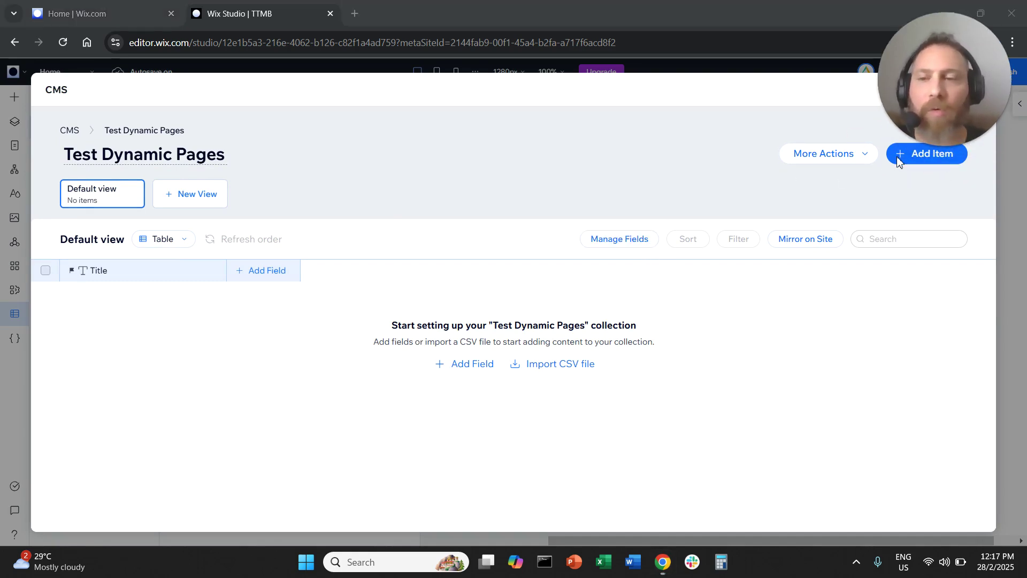
mouse_move(933, 155)
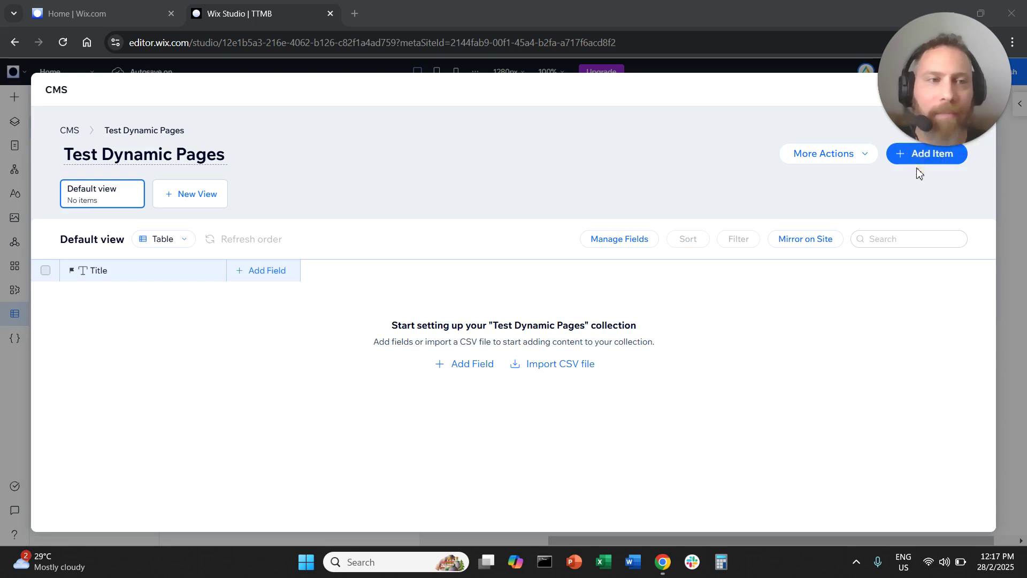
left_click_drag(909, 89, 814, 86)
left_click(908, 154)
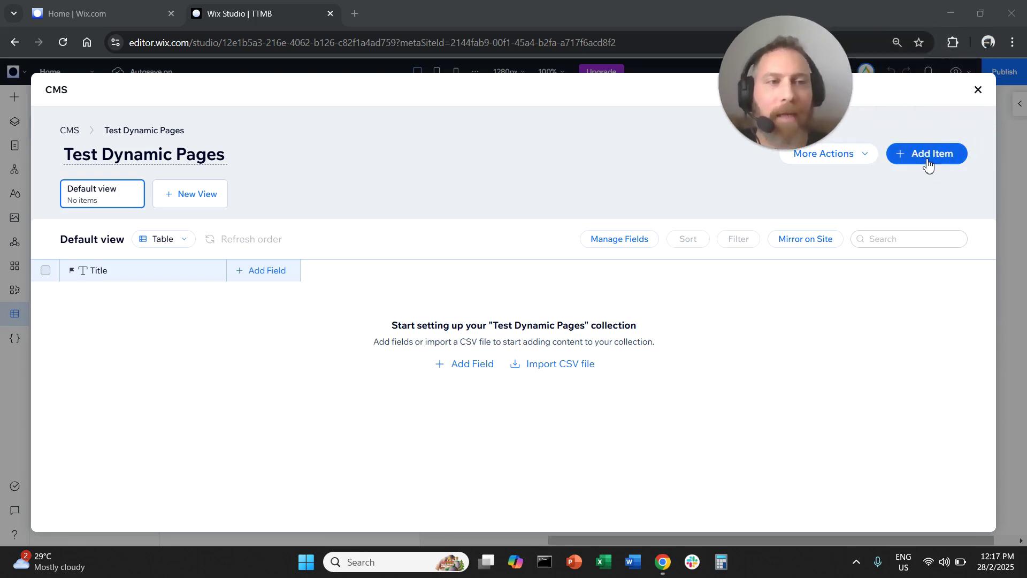
left_click(432, 254)
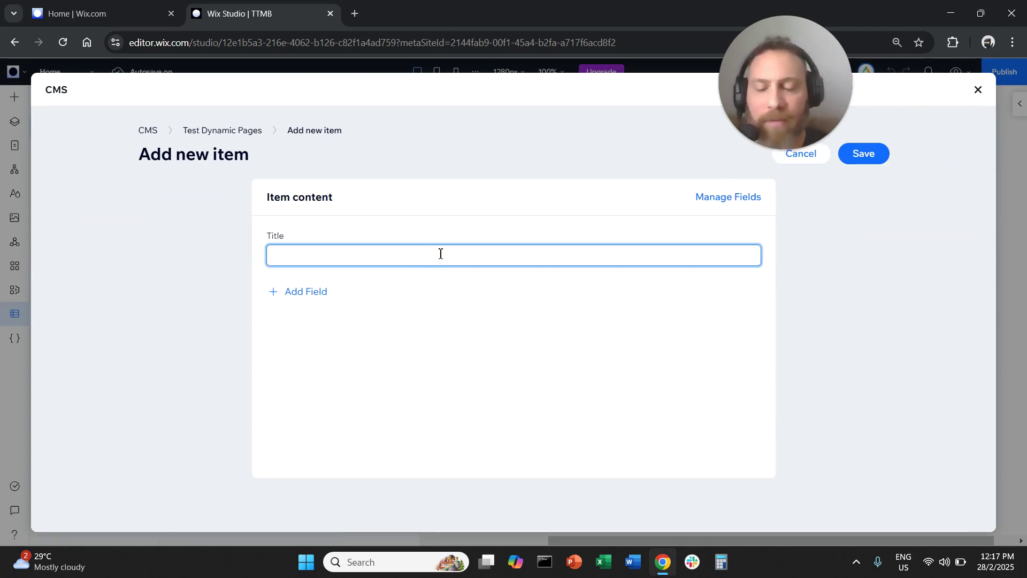
type("Page A")
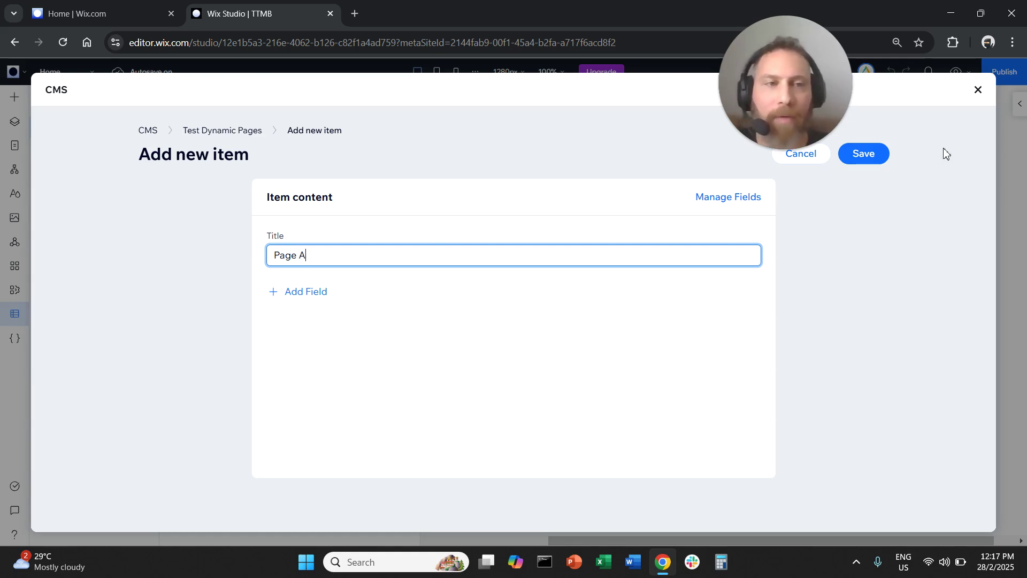
left_click(863, 160)
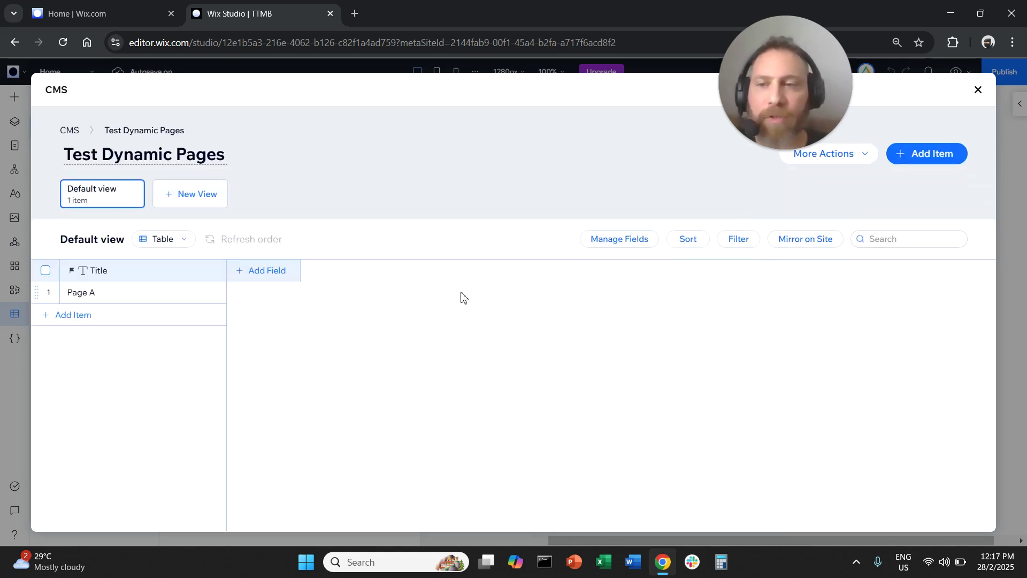
Add three more empty items to the collection table
left_click(74, 319)
left_click(75, 336)
left_click(75, 364)
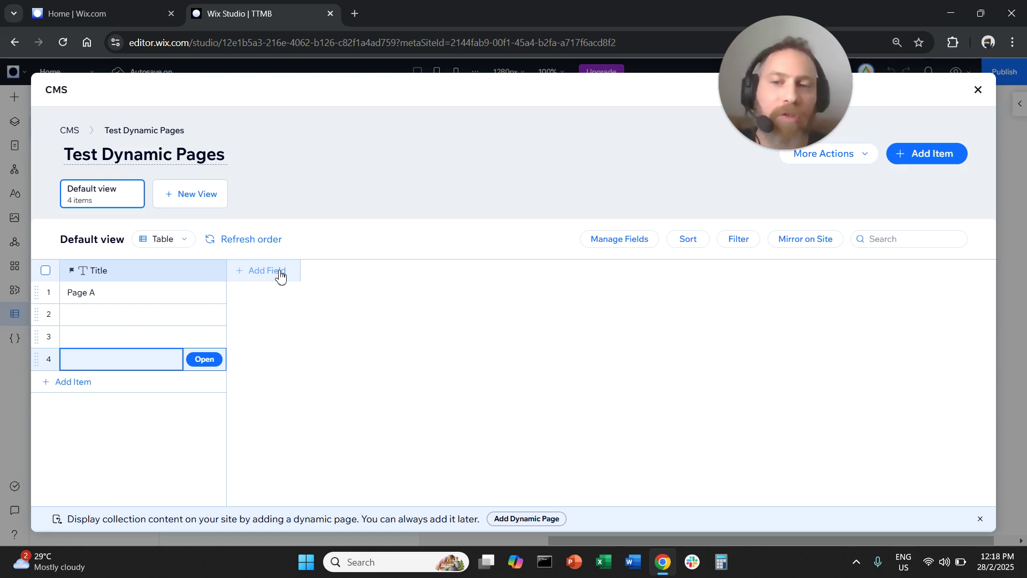
Add a Text field named 'header' to the collection
left_click(277, 282)
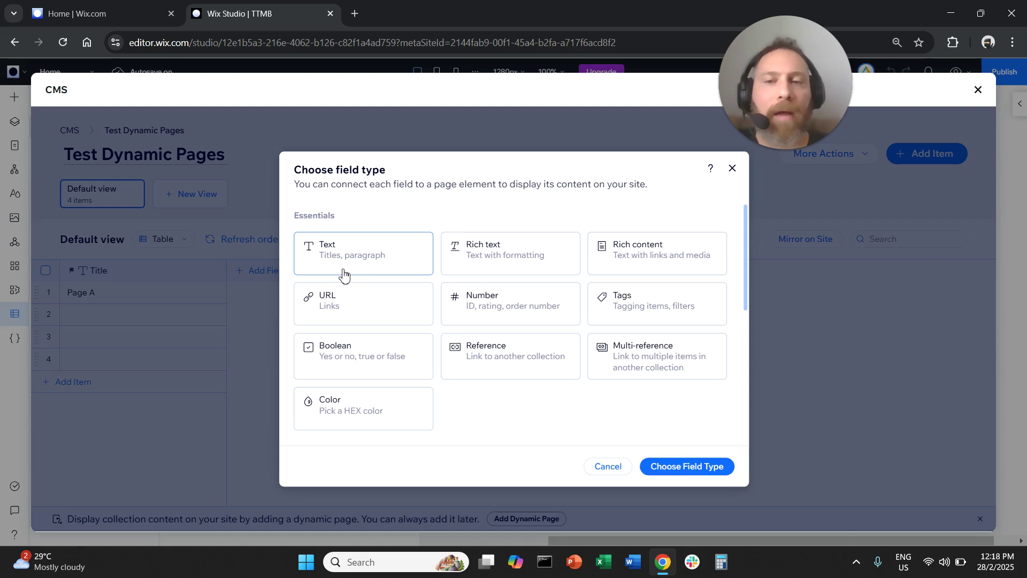
left_click(367, 255)
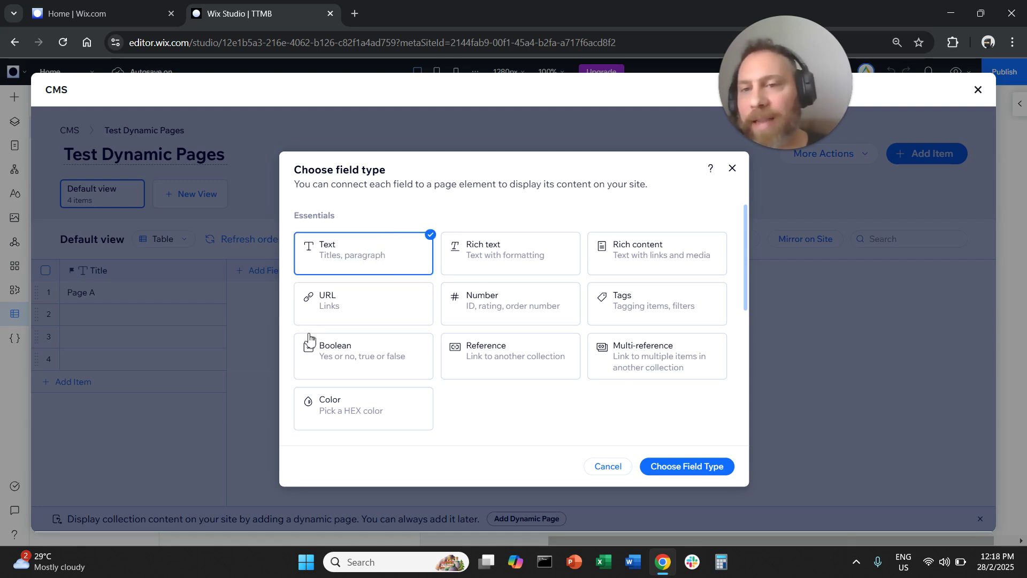
left_click(696, 469)
type("H")
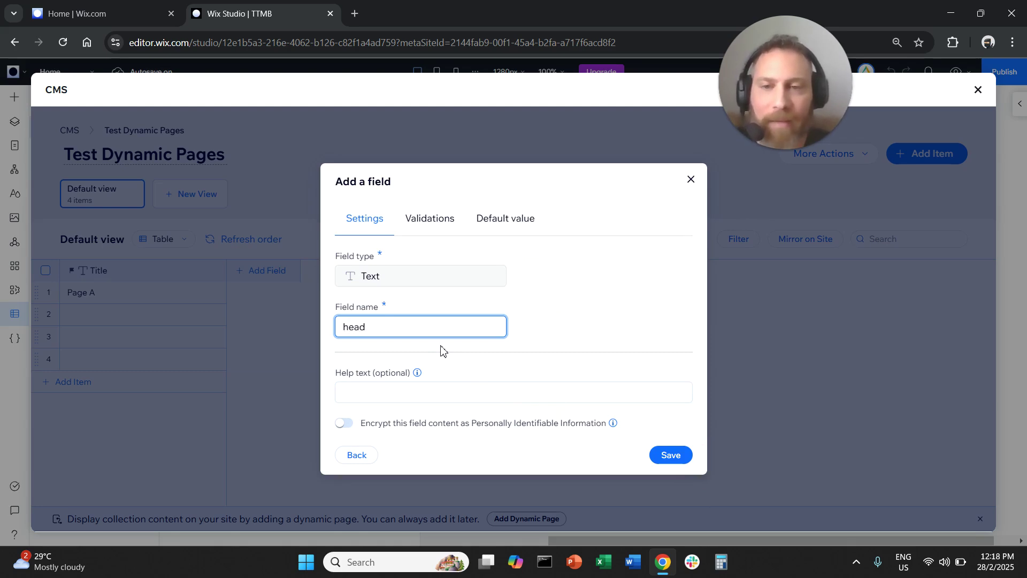
left_click(672, 455)
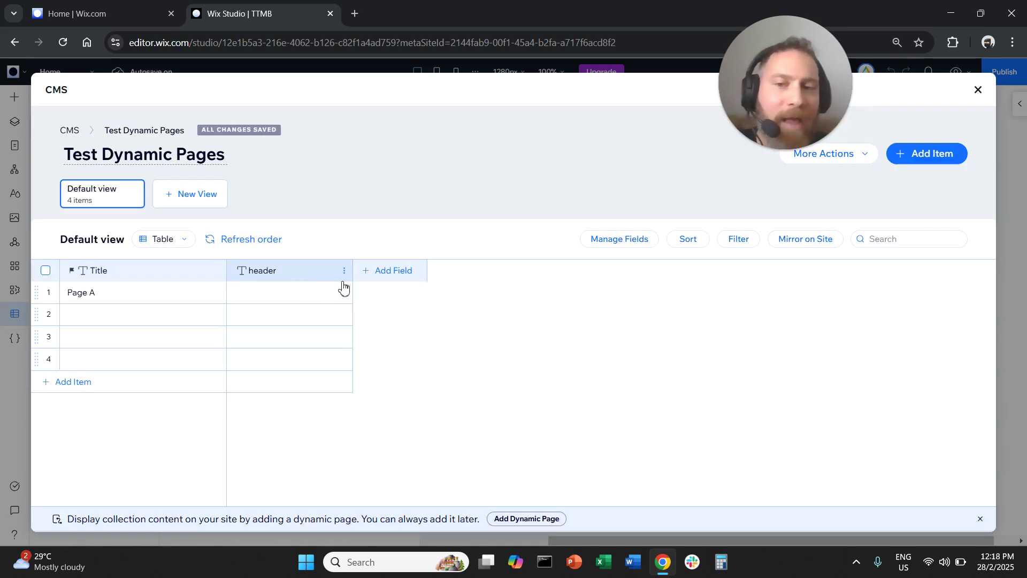
Add a Text field named 'Subheader' to the collection
left_click(401, 276)
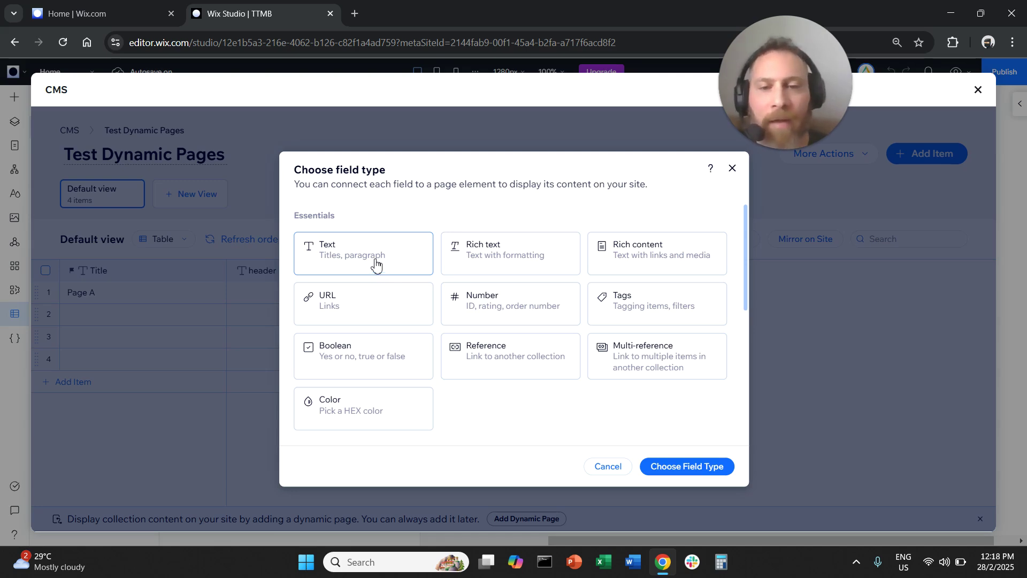
left_click(377, 260)
left_click(690, 466)
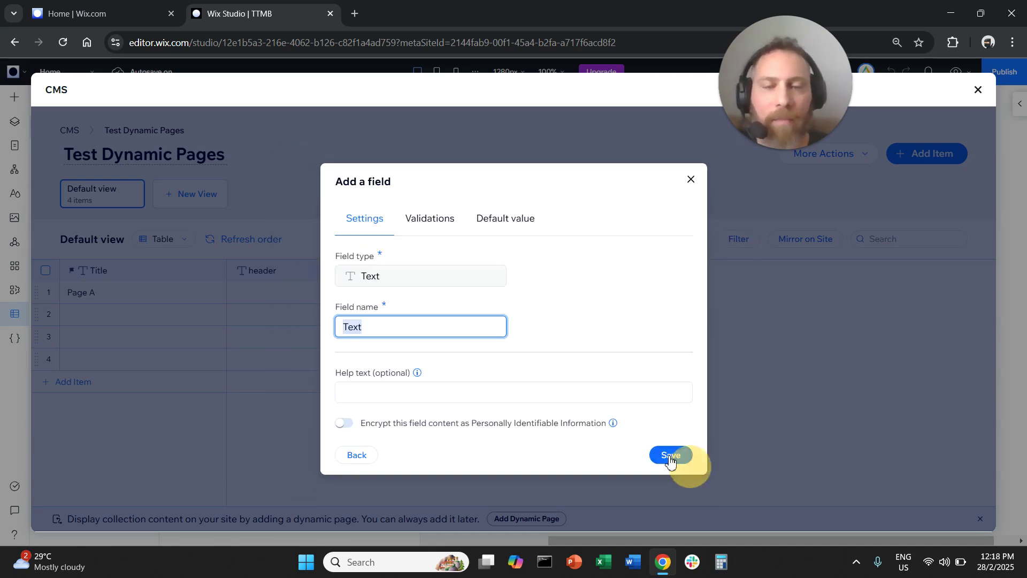
type("Subheader")
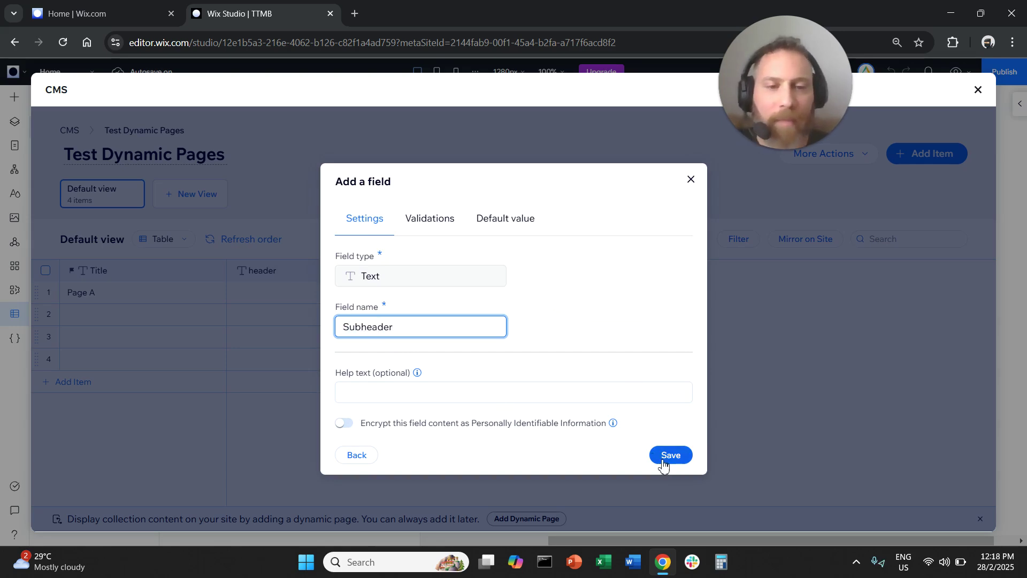
left_click(673, 454)
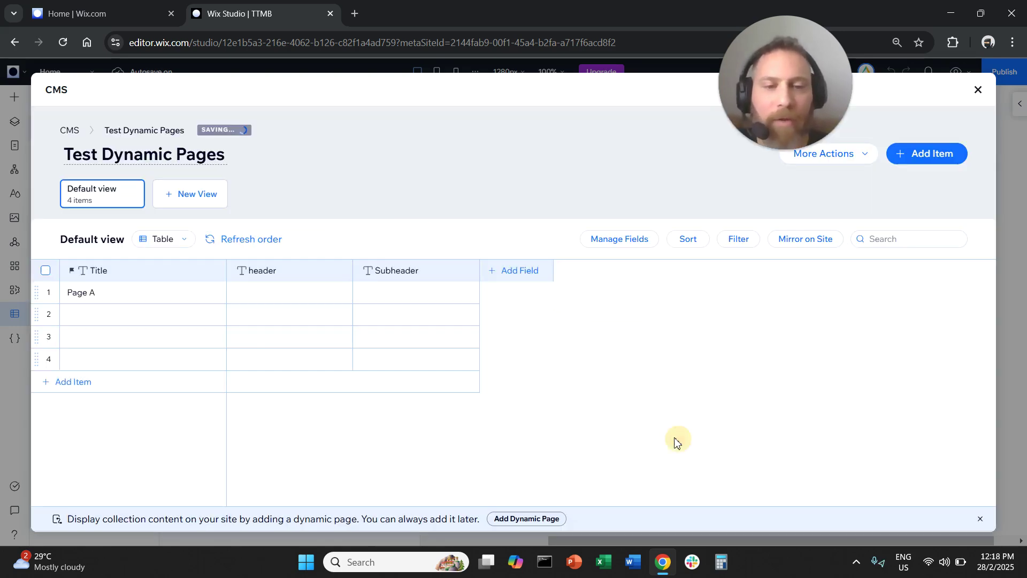
Add a Text field named 'description' to the collection
left_click(517, 272)
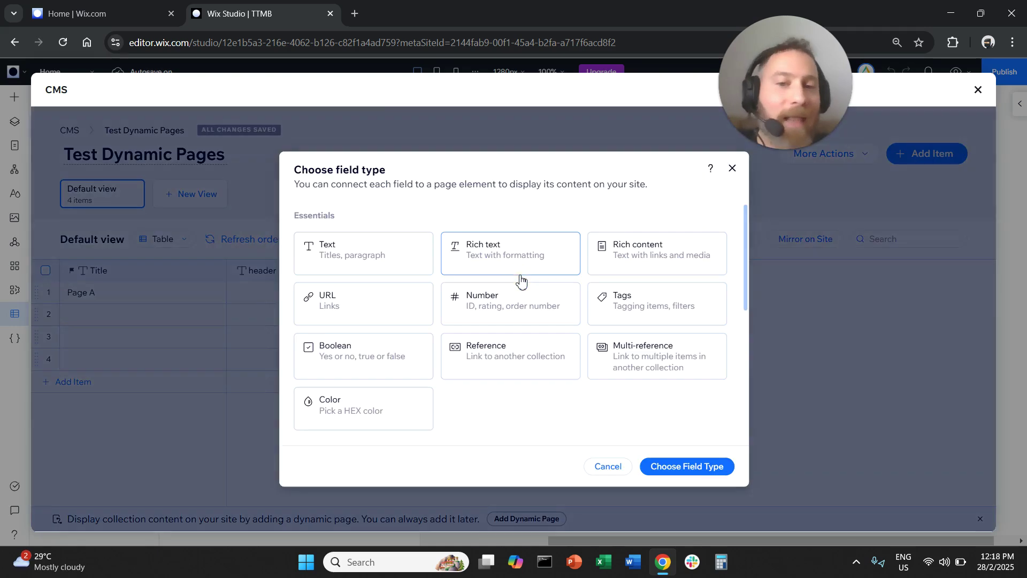
left_click(392, 260)
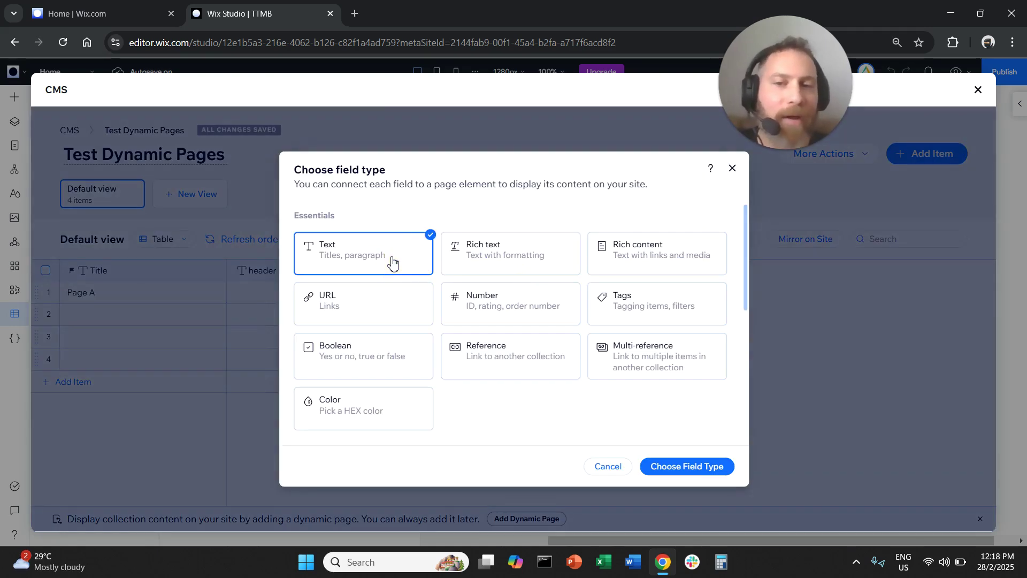
left_click(663, 469)
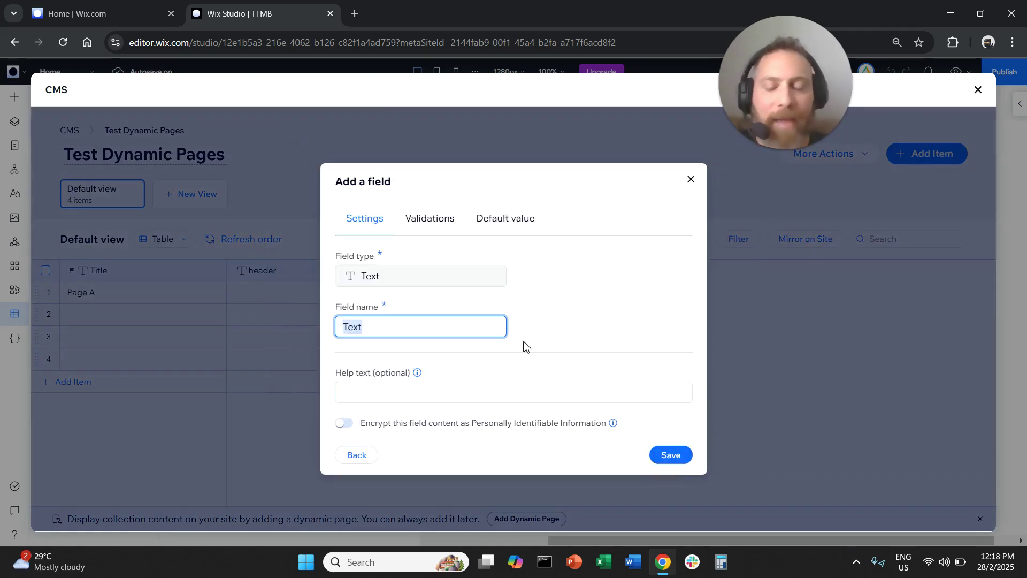
type("D")
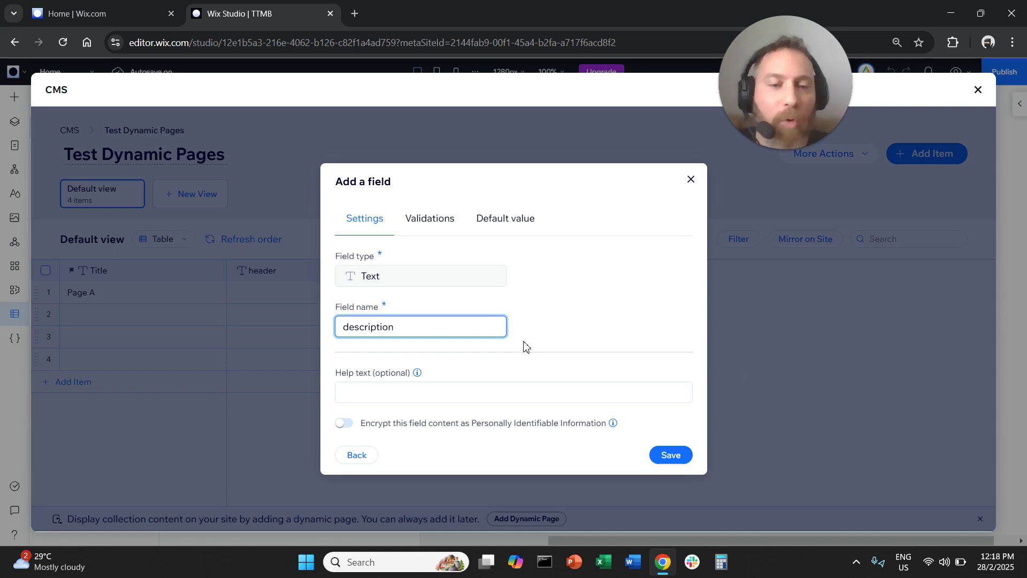
left_click(686, 455)
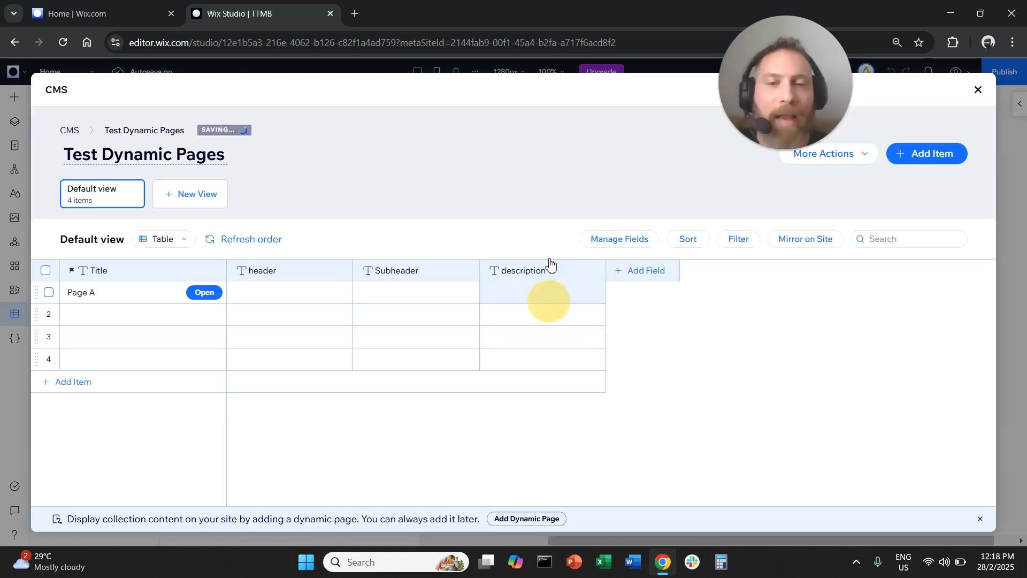
Add an Image-type field named 'image' to Test Dynamic Pages and save it
left_click(642, 273)
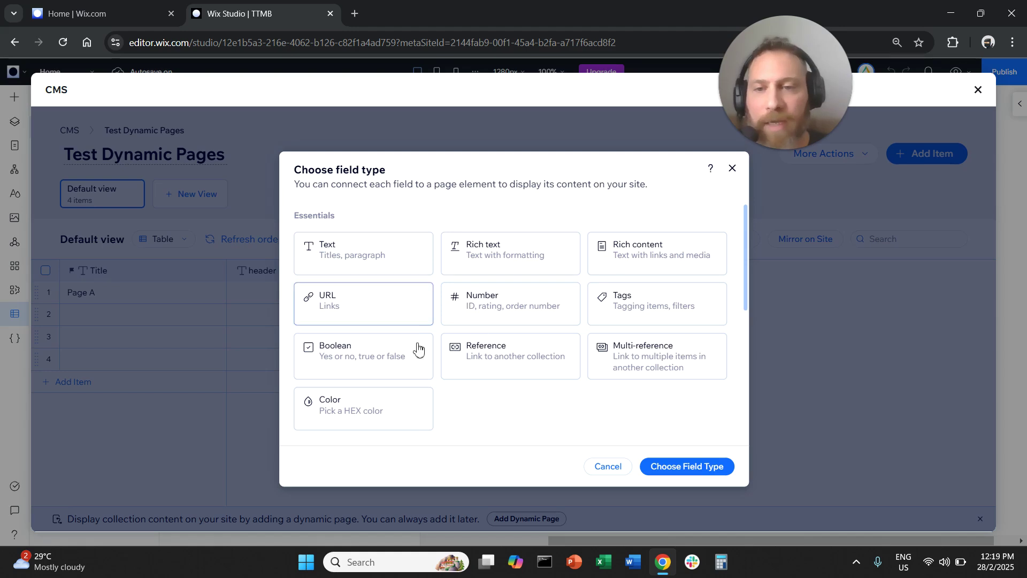
scroll(588, 329, "down", 4)
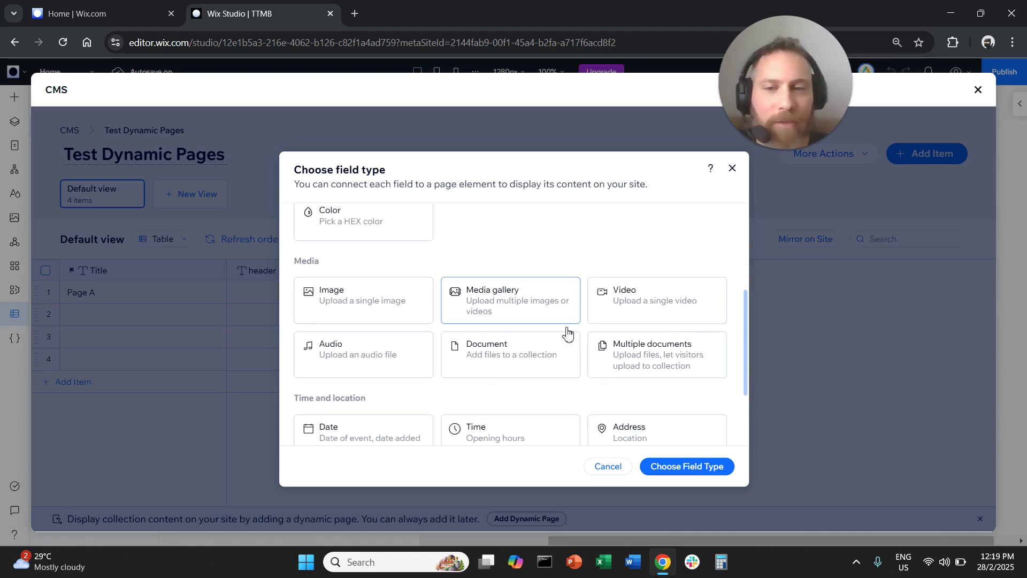
left_click(360, 292)
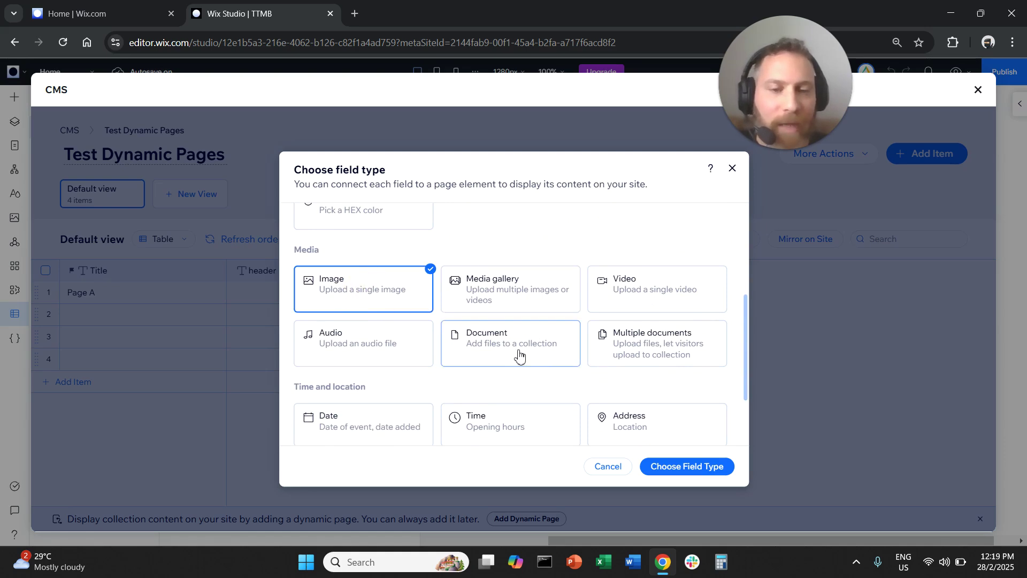
scroll(469, 333, "down", 2)
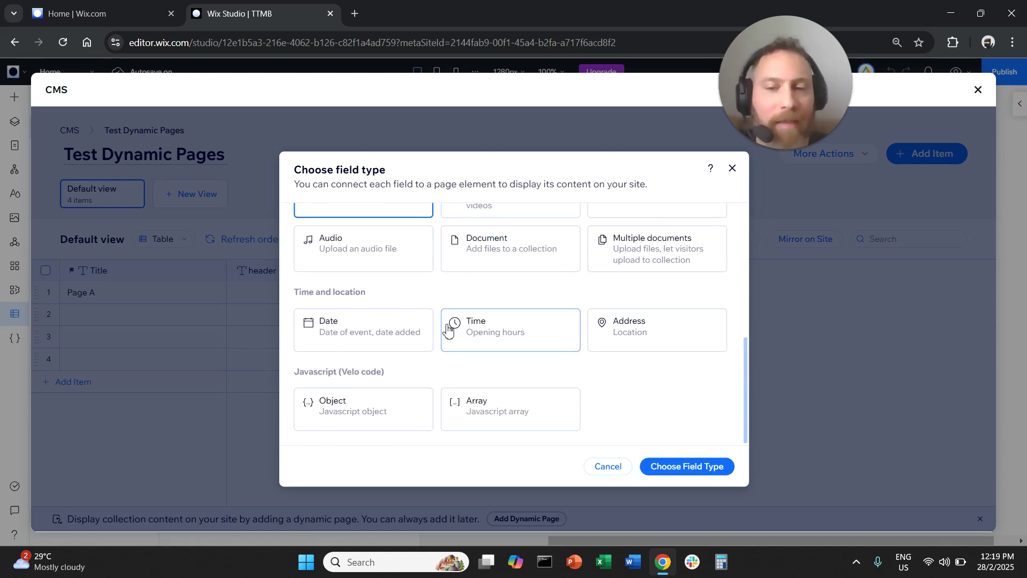
scroll(449, 329, "up", 2)
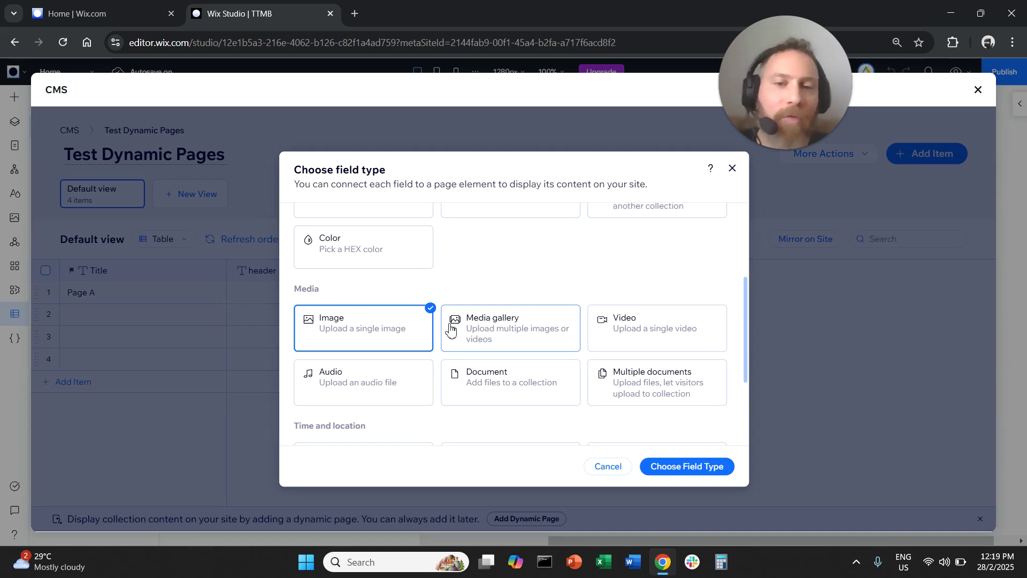
left_click(720, 466)
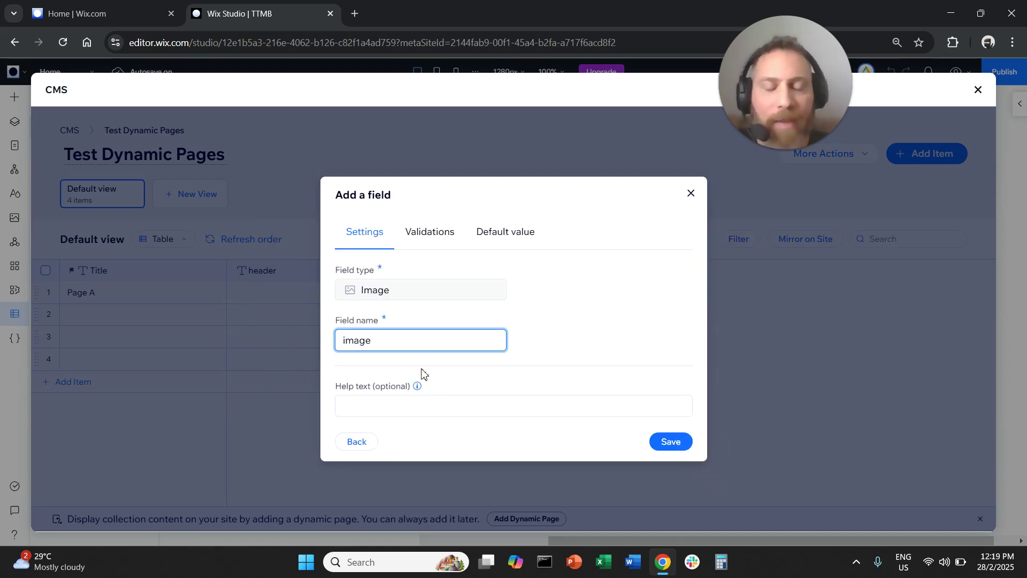
left_click(666, 441)
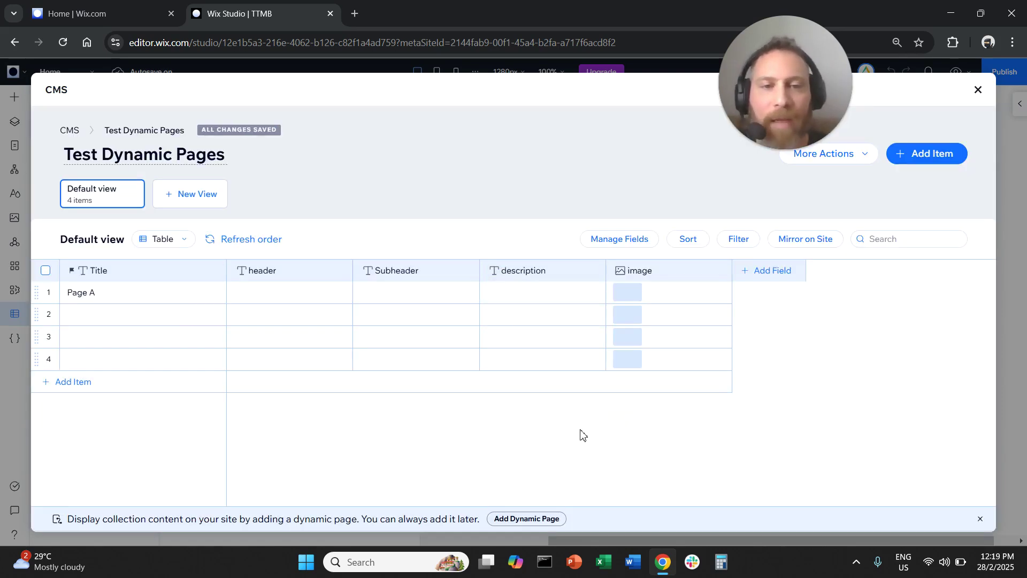
Title the second, third and fourth items 'Page B', 'Page C' and 'Page D'
left_click(100, 319)
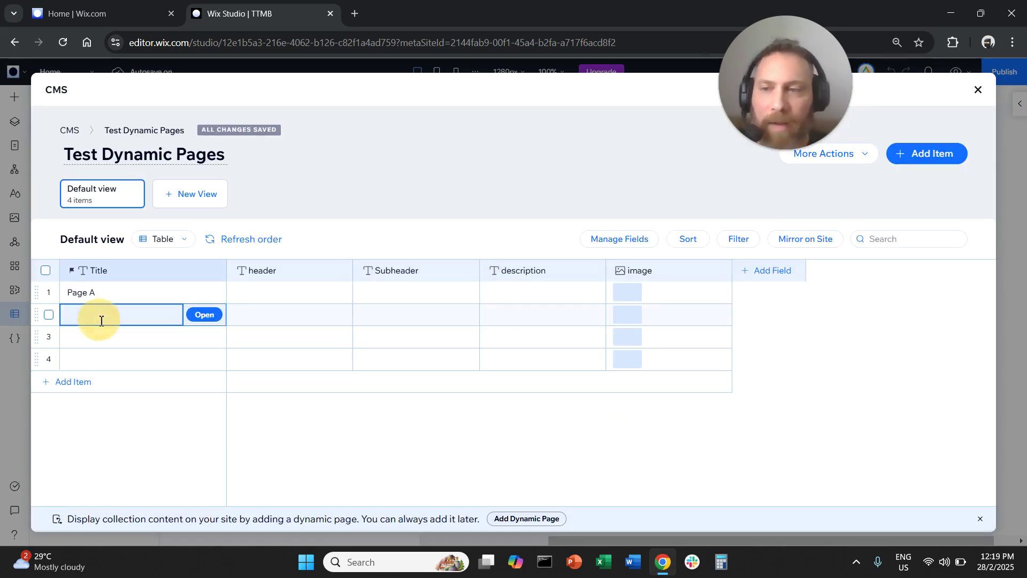
type("Page B")
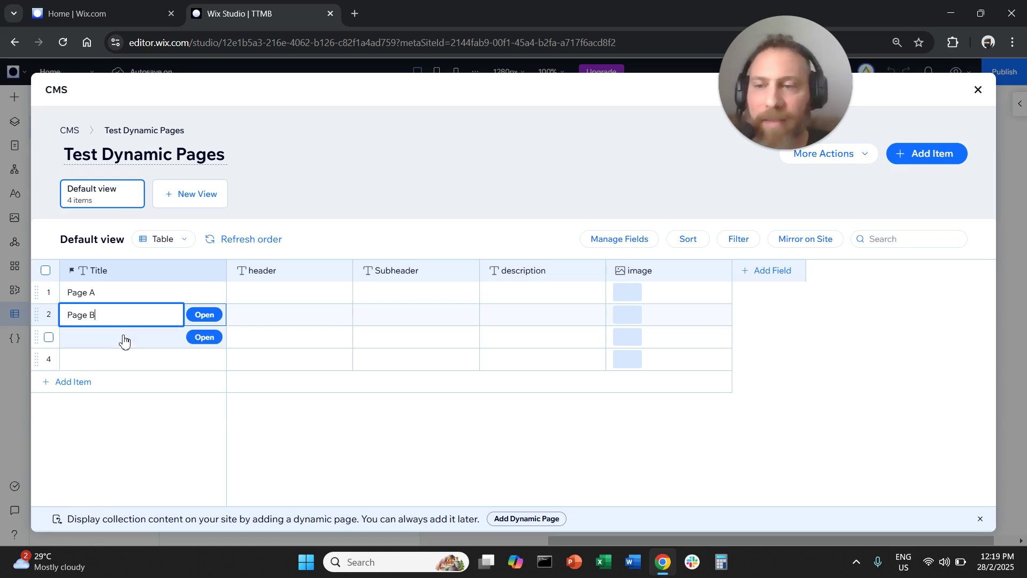
left_click(124, 337)
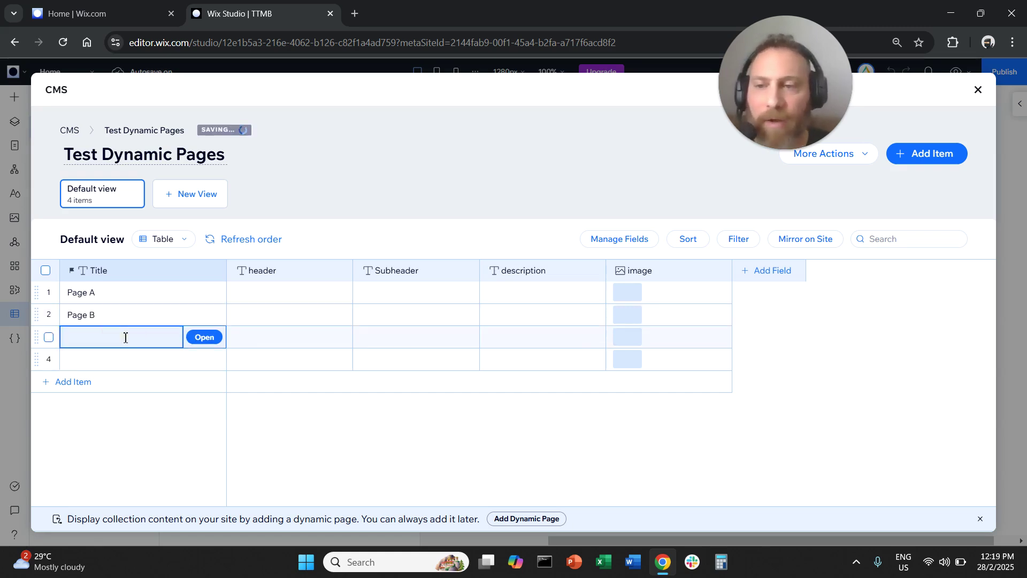
type("PAg")
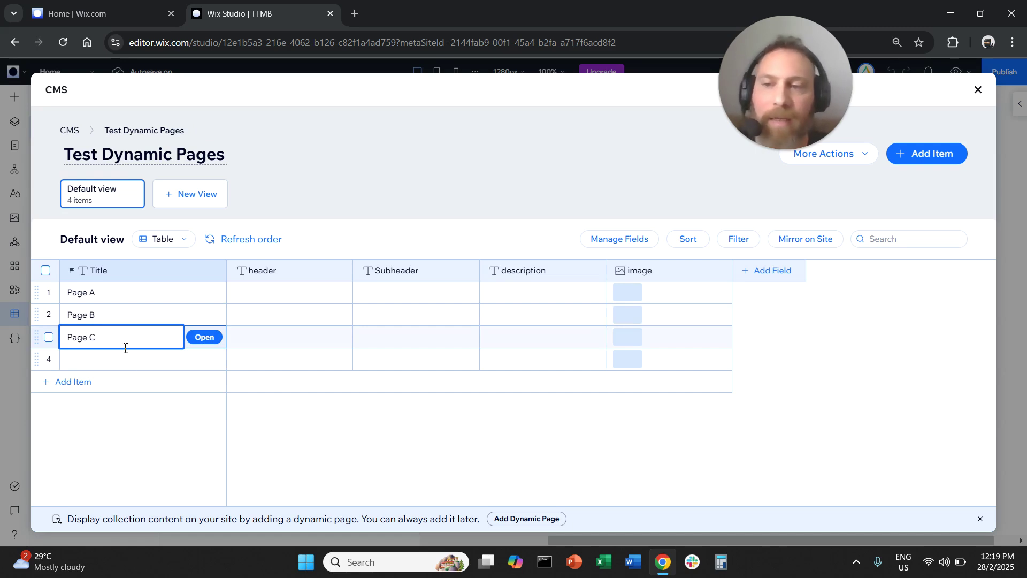
left_click(127, 360)
type("Page D")
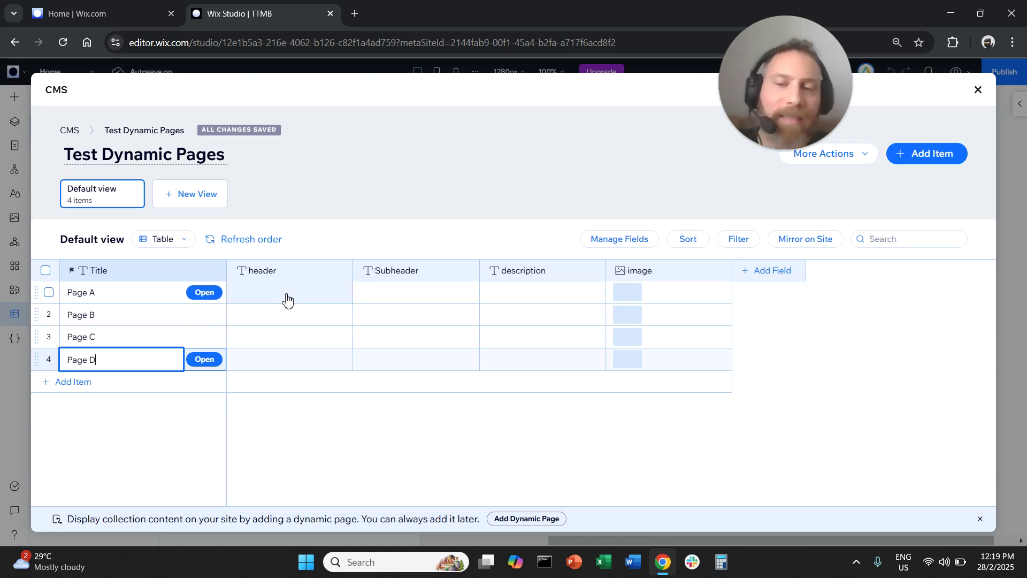
left_click(287, 294)
Copy Page A's header 'Headline A' into the second item and change it to 'Headline B'
left_click(288, 294)
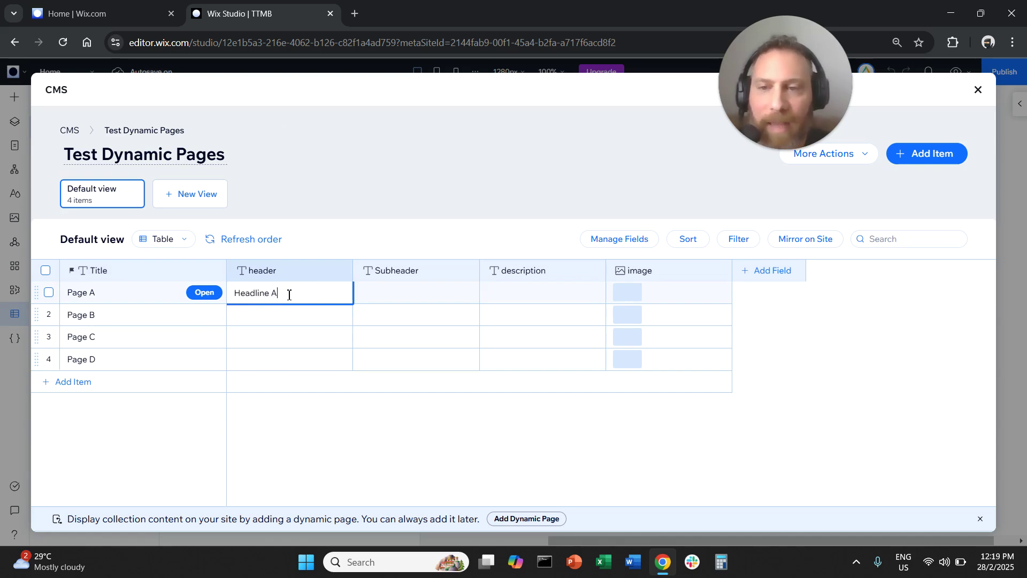
triple_click(287, 293)
key("ctrl+c")
left_click(277, 319)
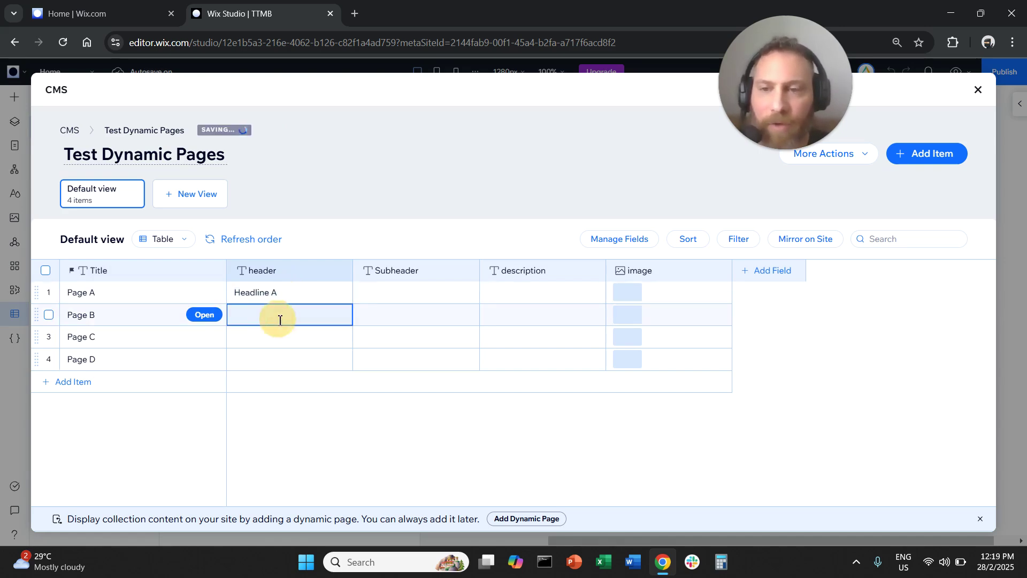
key("ctrl+v")
left_click(270, 317)
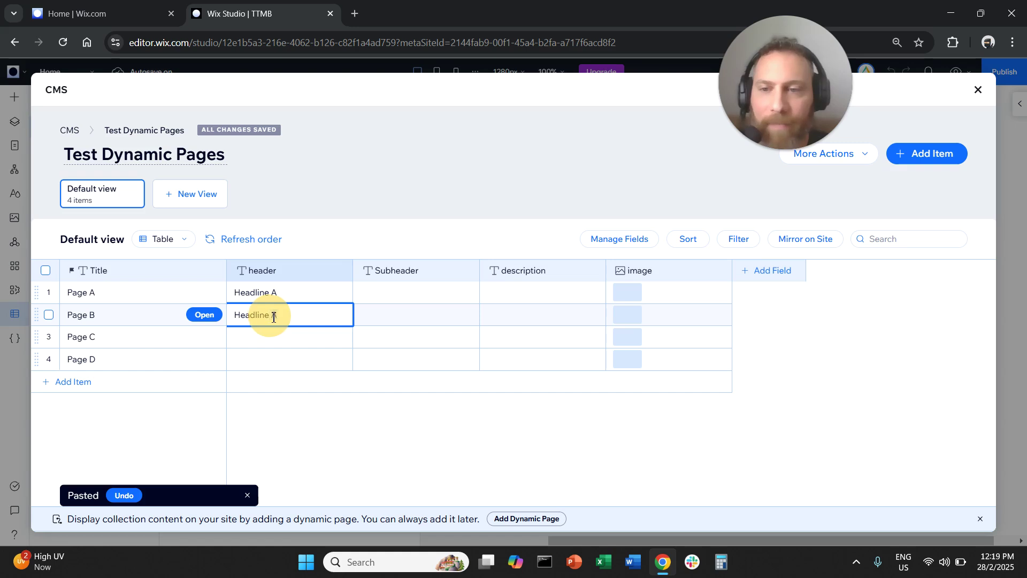
key("BackSpace")
type("B")
Paste the headline into rows 3 and 4, editing them to 'Headline C' and 'Headline D'
left_click(281, 335)
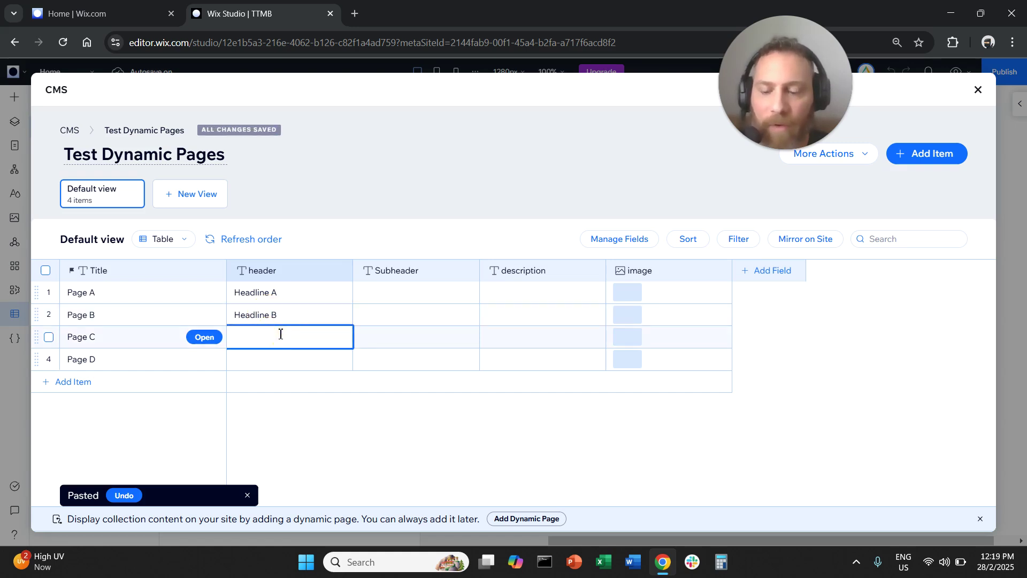
key("ctrl+v")
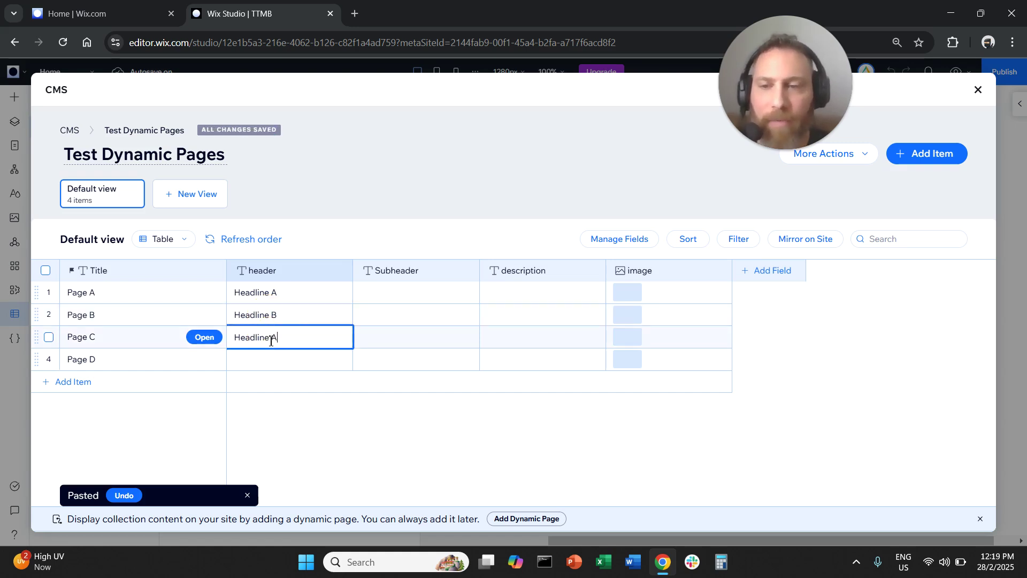
key("BackSpace")
type("C")
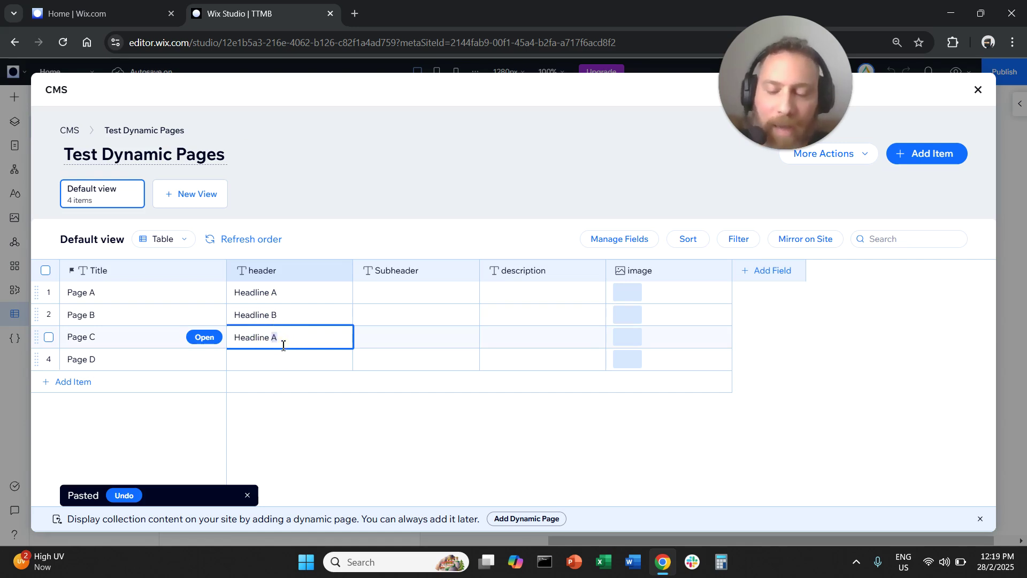
left_click(273, 368)
key("ctrl+v")
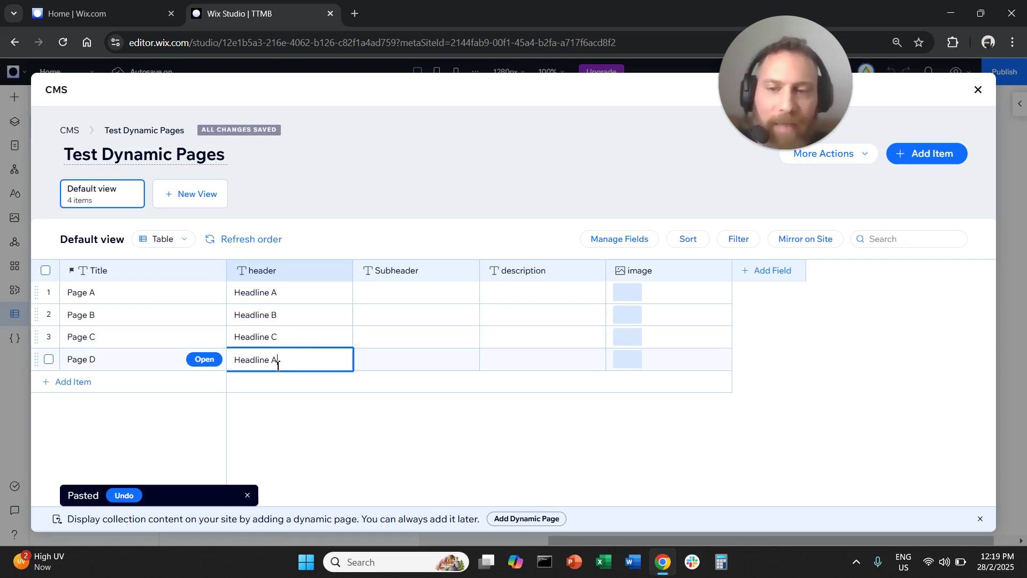
left_click(276, 365)
key("BackSpace")
key("BackSpace")
type("D")
key("Left")
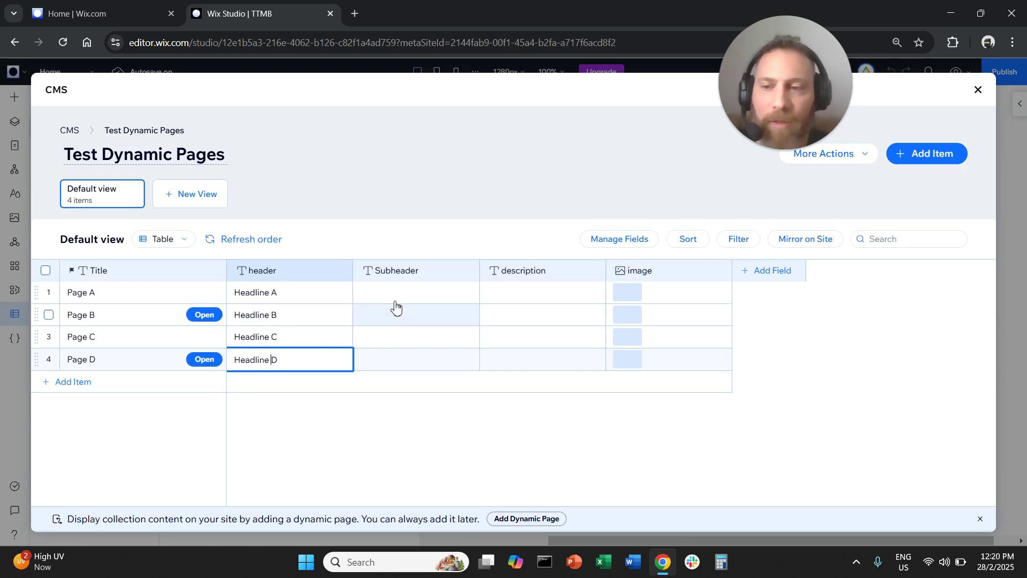
Enter 'Subheader A' for Page A and paste it into the other three Subheader cells
left_click(402, 289)
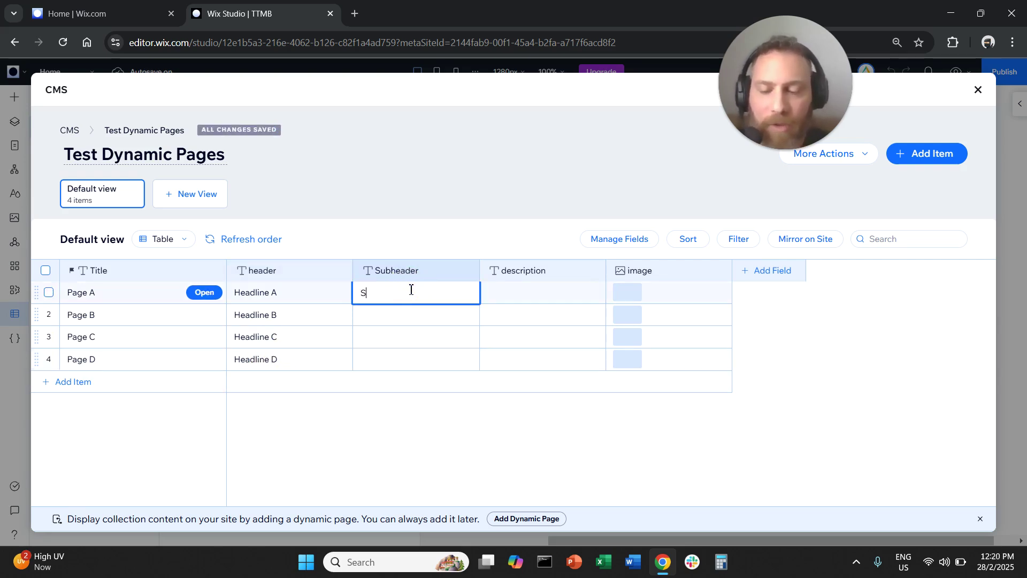
type("Subheade")
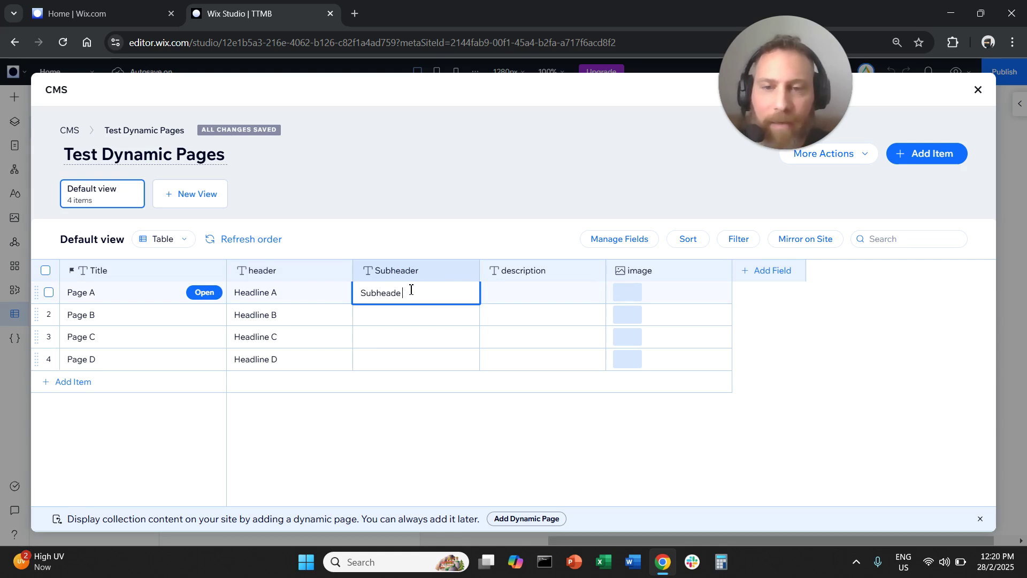
type("r")
triple_click(410, 290)
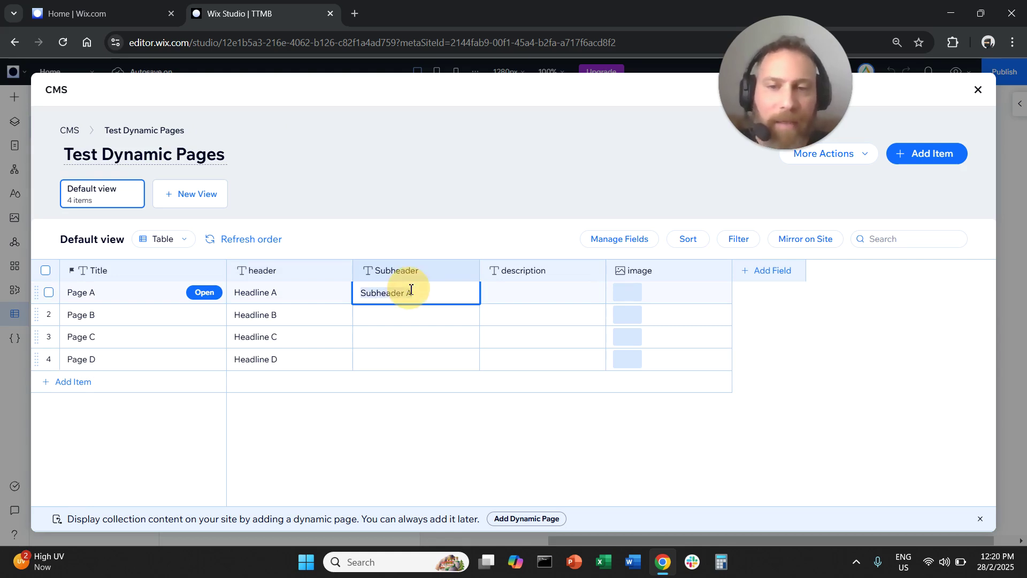
key("ctrl+c")
left_click(408, 316)
key("ctrl+v")
left_click(396, 337)
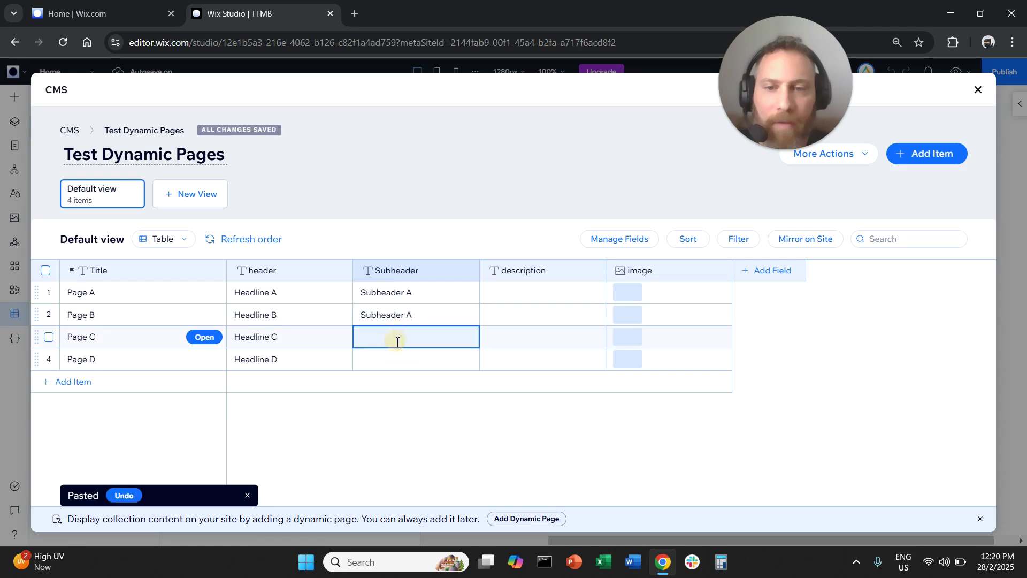
key("ctrl+v")
left_click(394, 358)
left_click(395, 358)
key("ctrl+v")
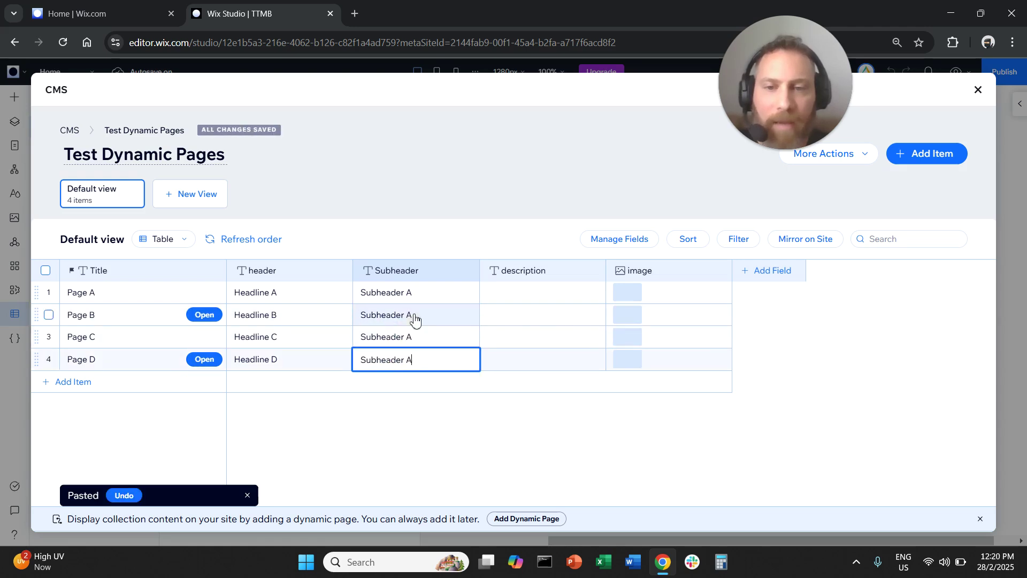
Change rows 2 and 3 to 'Subheader B' and 'Subheader C', clearing row 4's trailing A
left_click(416, 318)
left_click(423, 317)
key("BackSpace")
type("B")
left_click(408, 340)
left_click(407, 341)
key("BackSpace")
type("C")
left_click(412, 361)
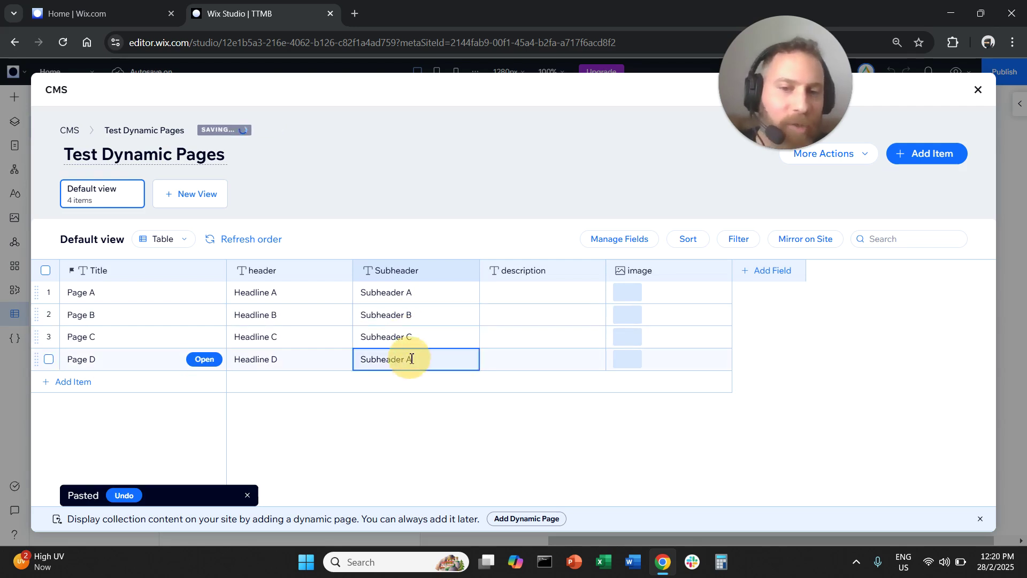
left_click(411, 359)
key("BackSpace")
Finish 'Subheader D', enter 'Desc A' for Page A and paste it into Page B's description
type("D")
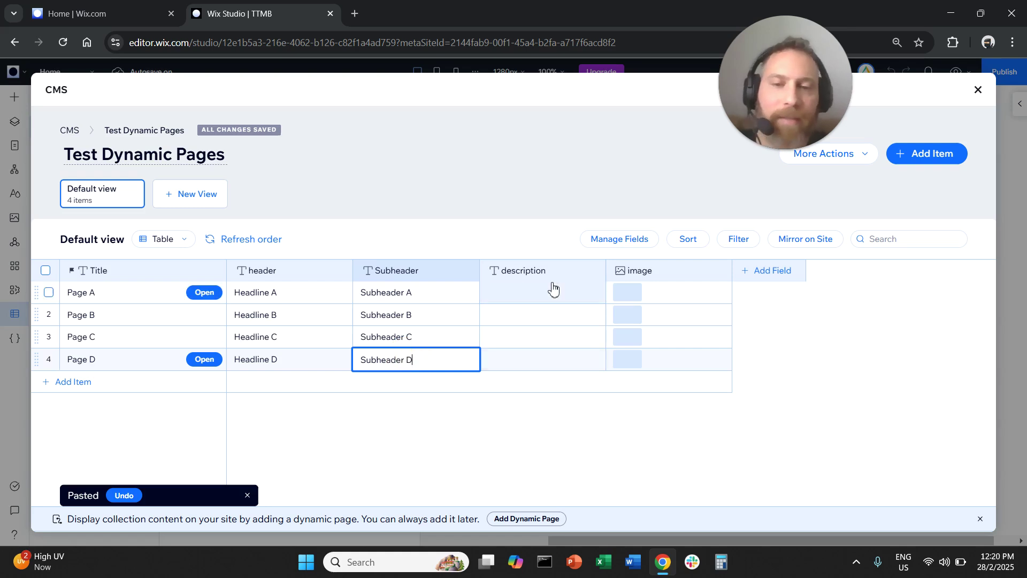
left_click(538, 293)
left_click(532, 292)
type("Des")
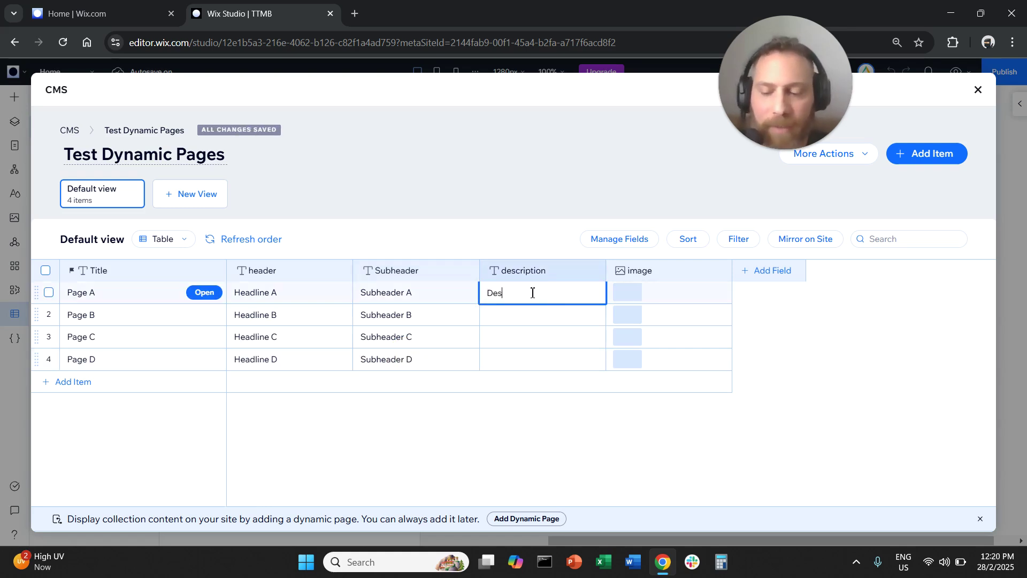
type("c A")
key("ctrl+a")
key("ctrl+c")
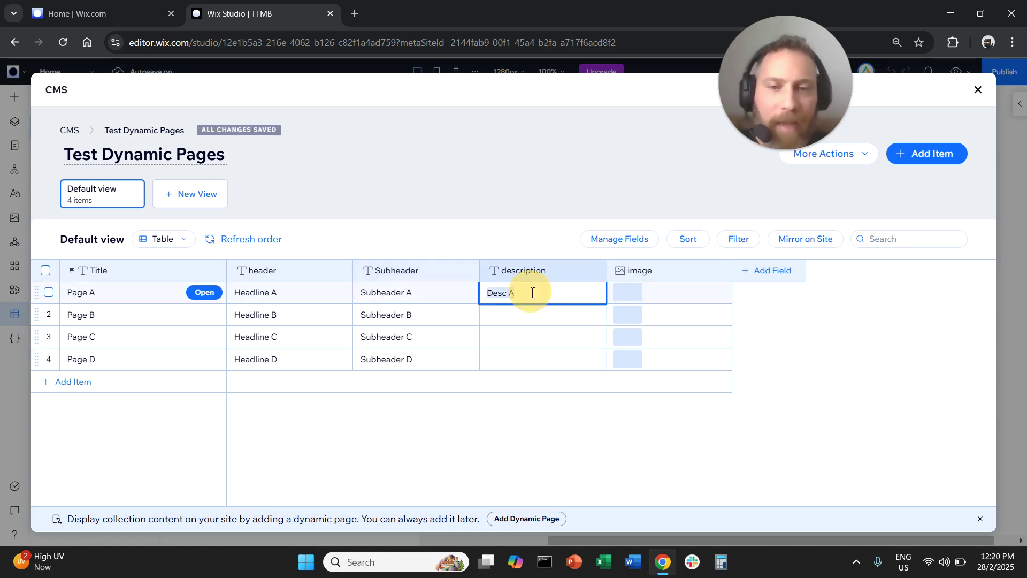
left_click(518, 314)
key("ctrl+v")
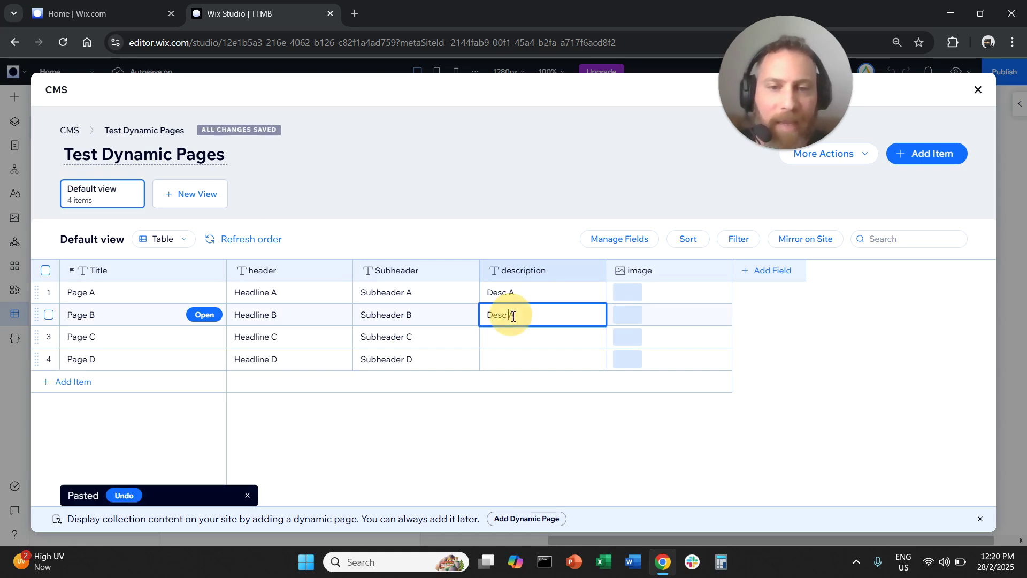
Turn the pasted descriptions into 'Desc B', 'Desc C' and 'Desc D' and save the table
double_click(523, 317)
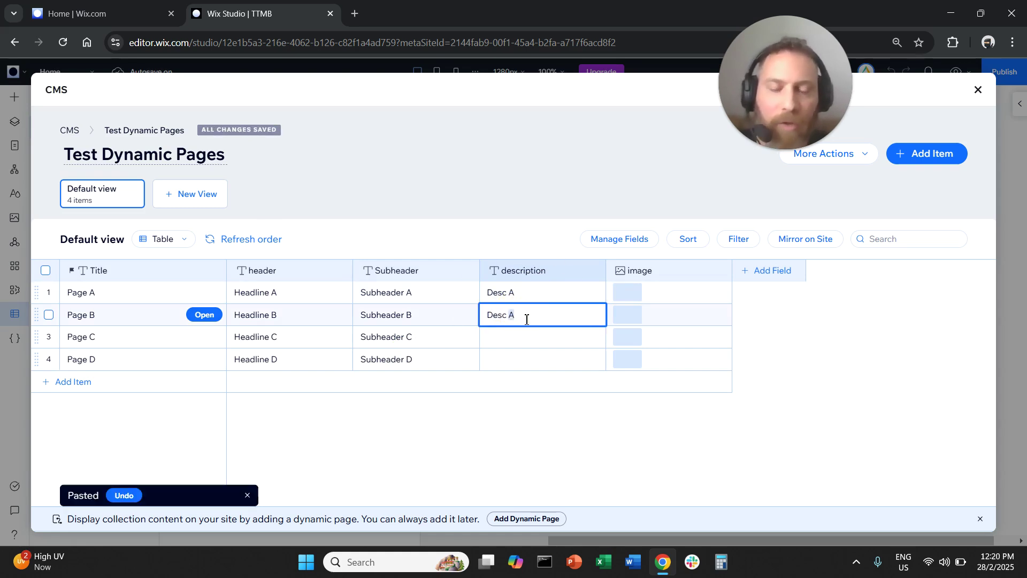
type("B")
left_click(520, 333)
key("ctrl+v")
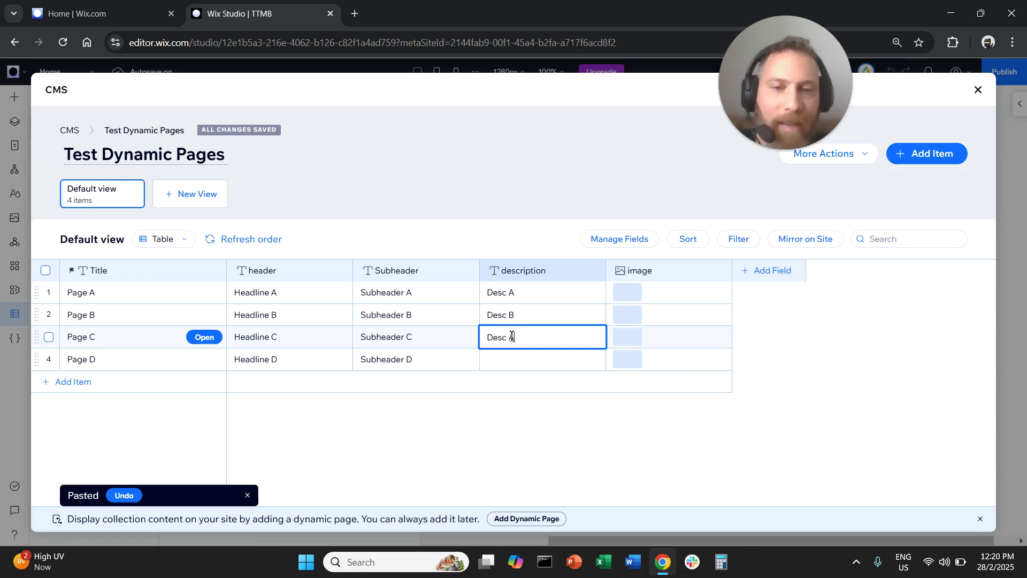
double_click(517, 336)
type("C")
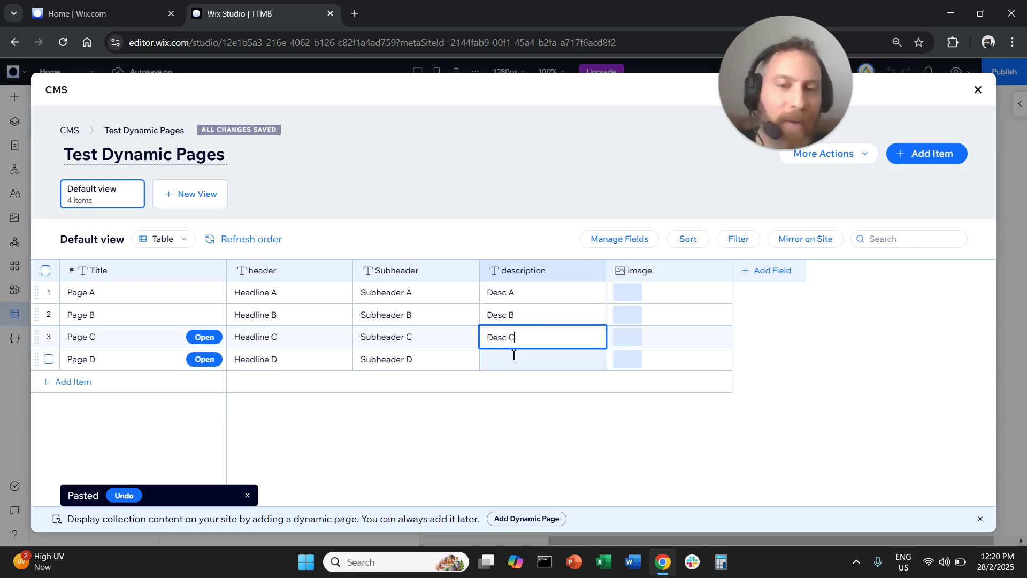
left_click(514, 352)
key("ctrl+v")
double_click(513, 356)
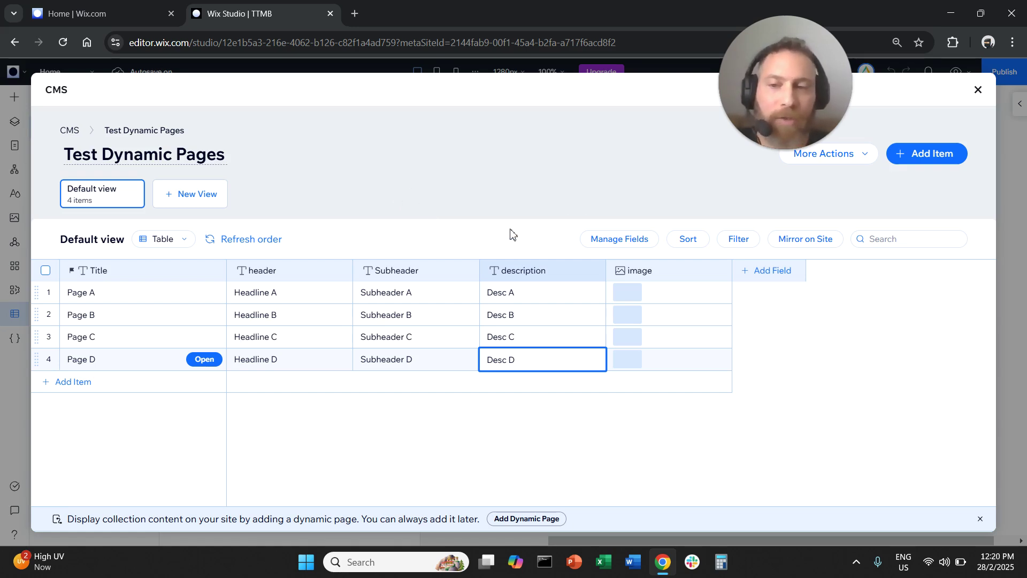
left_click(365, 442)
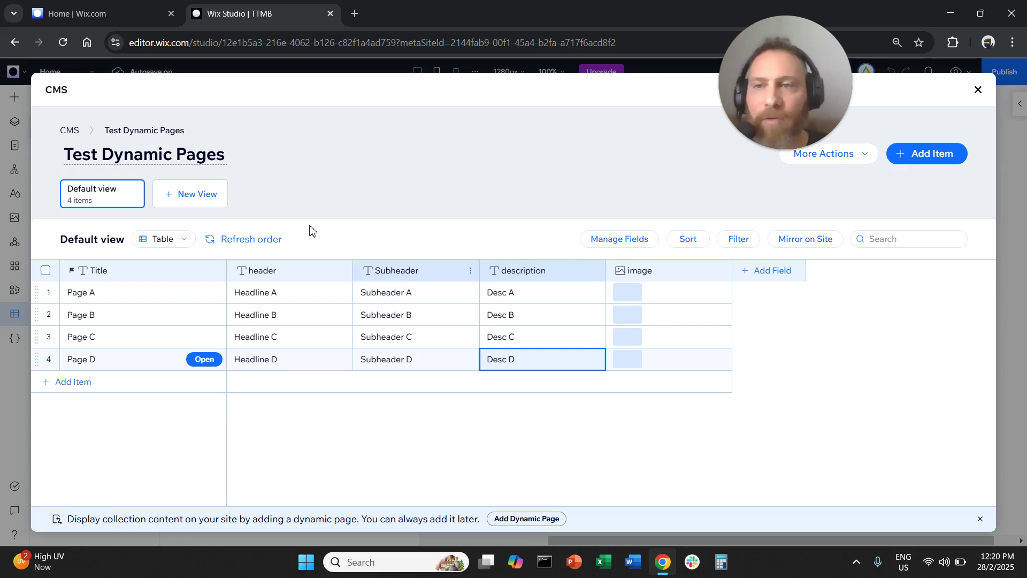
Close the CMS, add a blank standard page called 'New Page' and open it
left_click(978, 91)
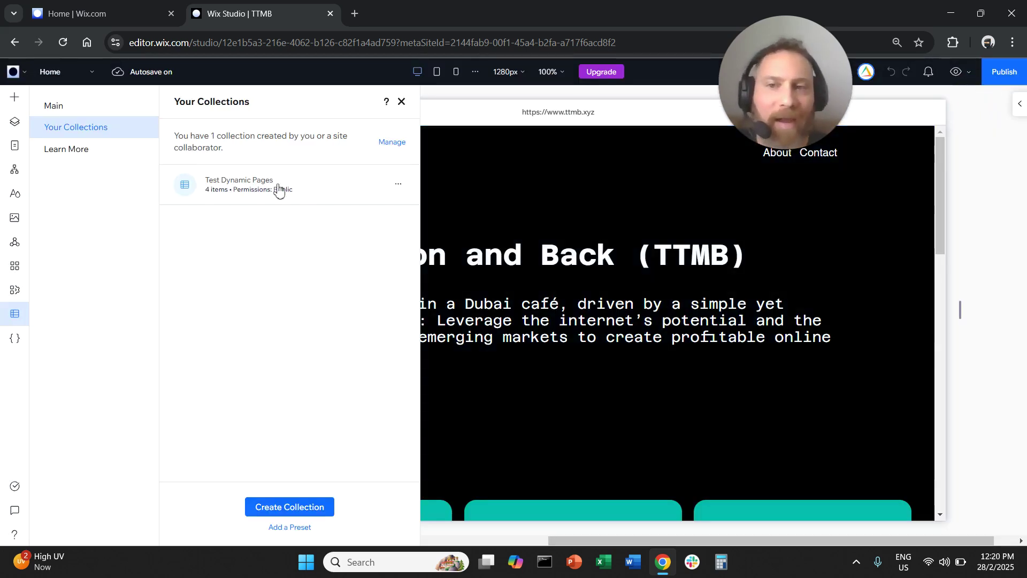
left_click(402, 102)
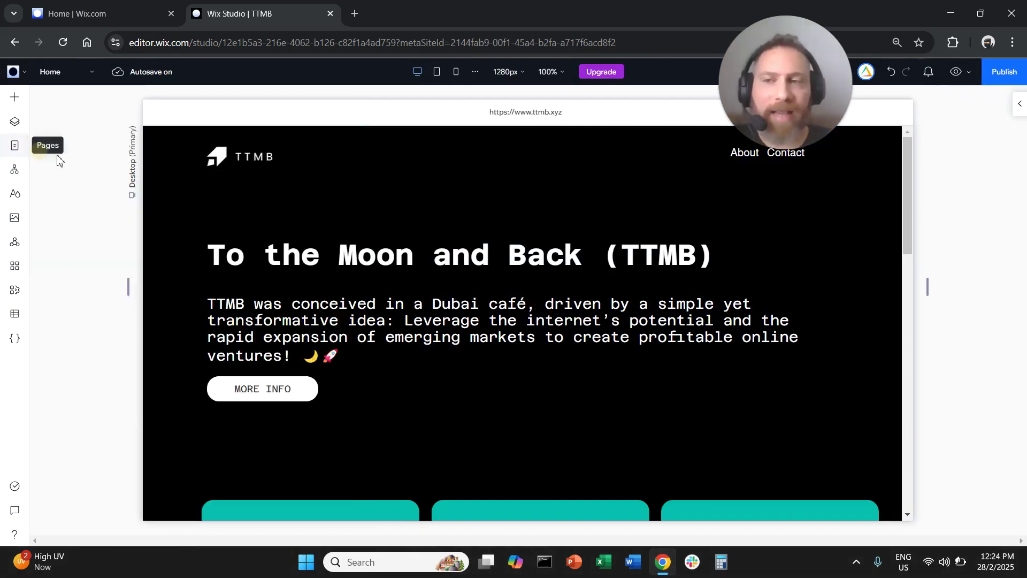
left_click(15, 145)
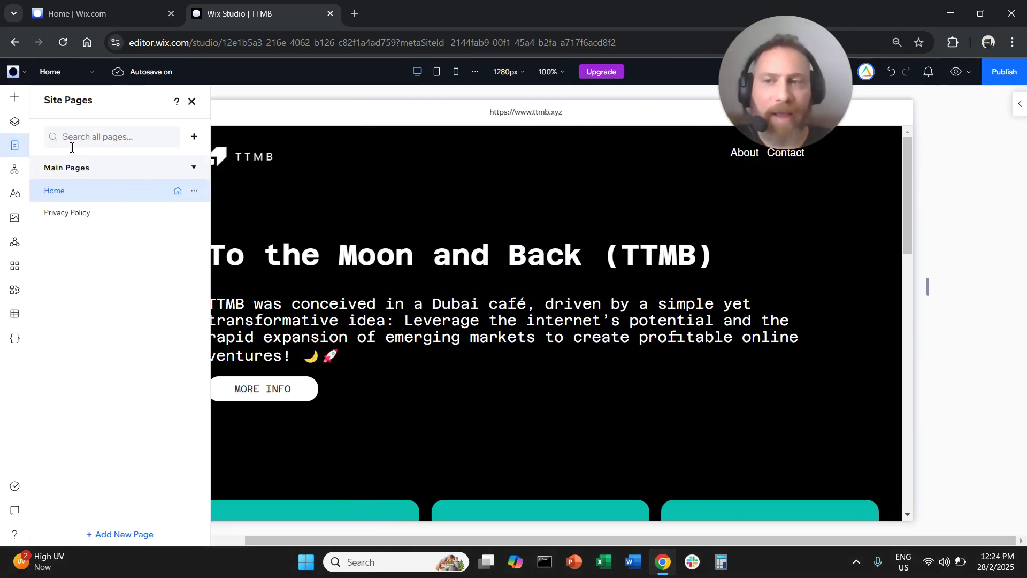
left_click(194, 138)
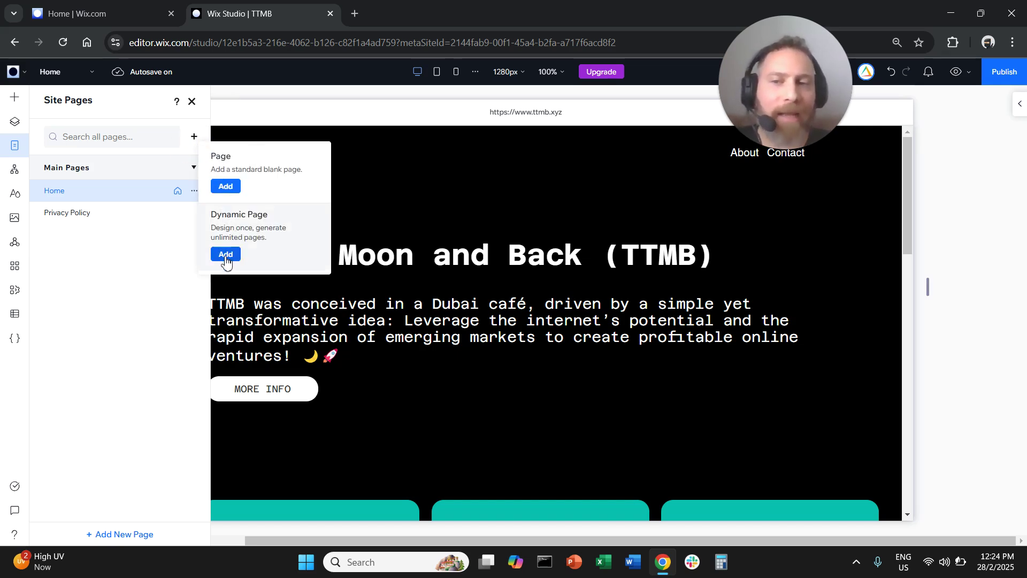
left_click(234, 191)
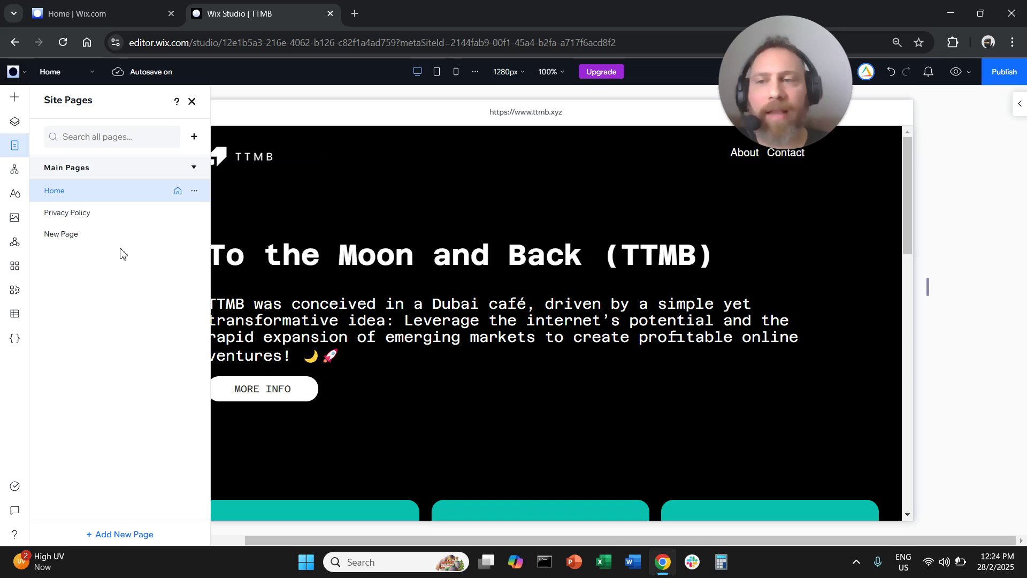
left_click(151, 245)
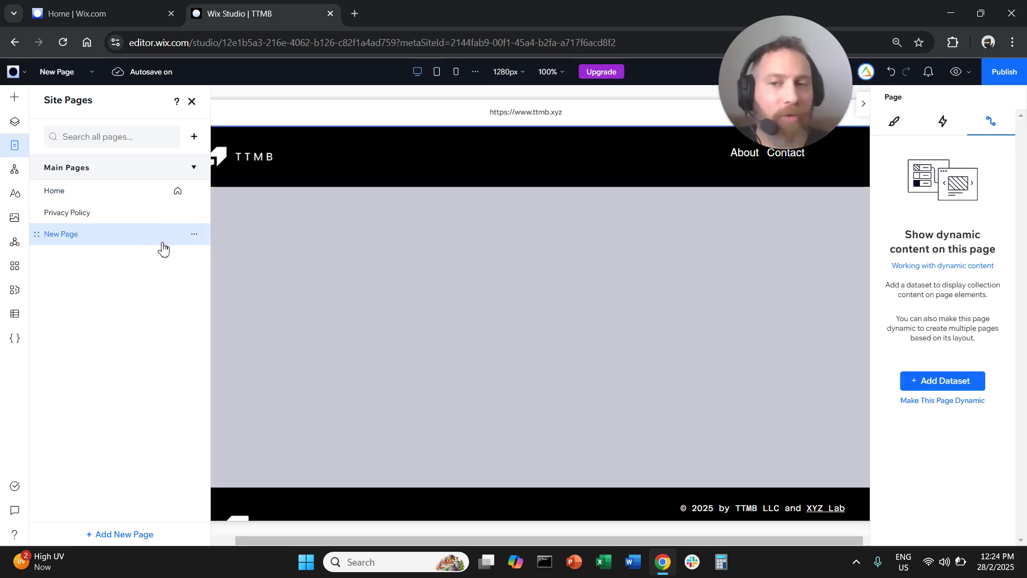
Check New Page's options, then open the add-page choices offering Page or Dynamic Page
left_click(195, 238)
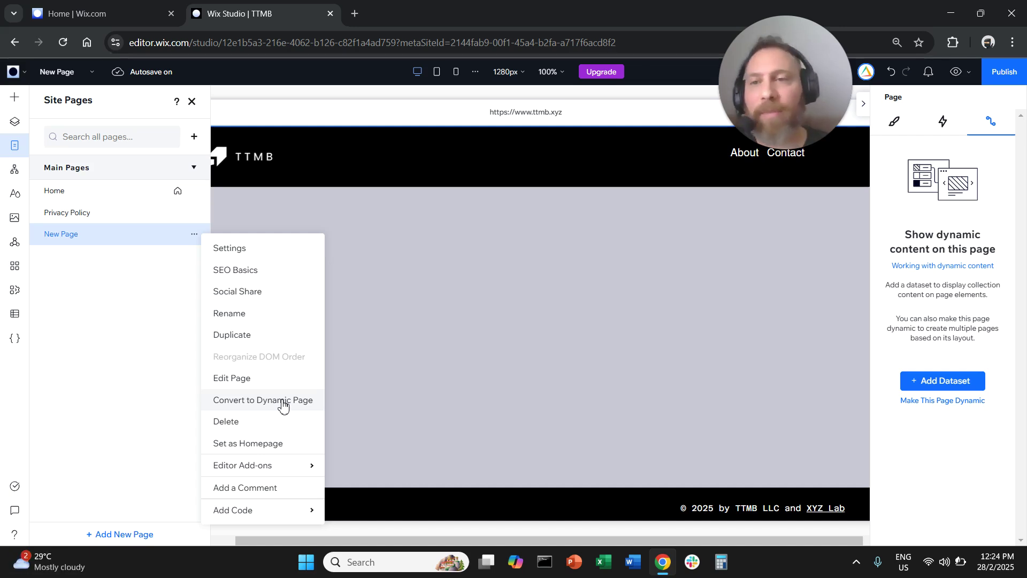
left_click(194, 141)
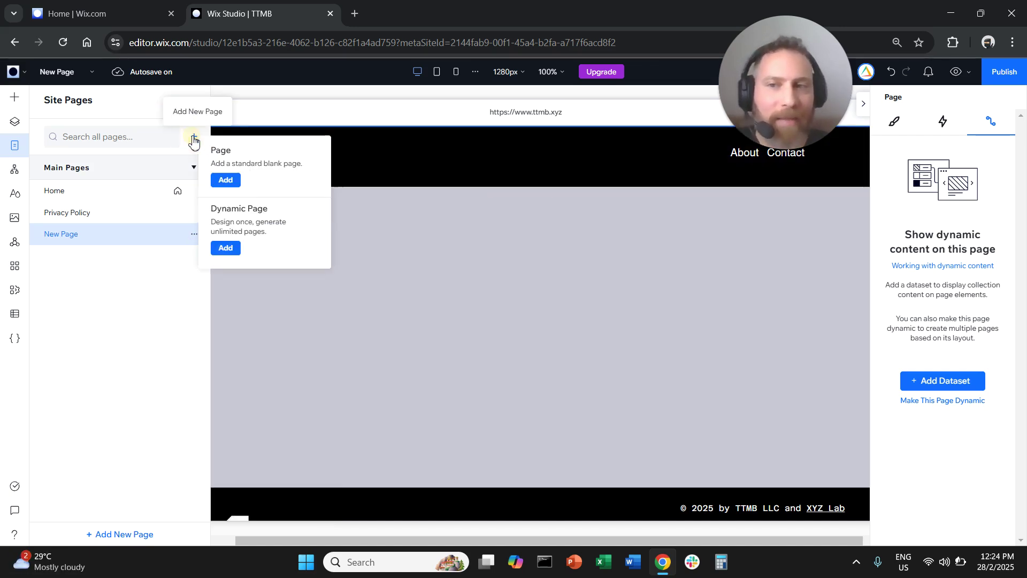
left_click(124, 300)
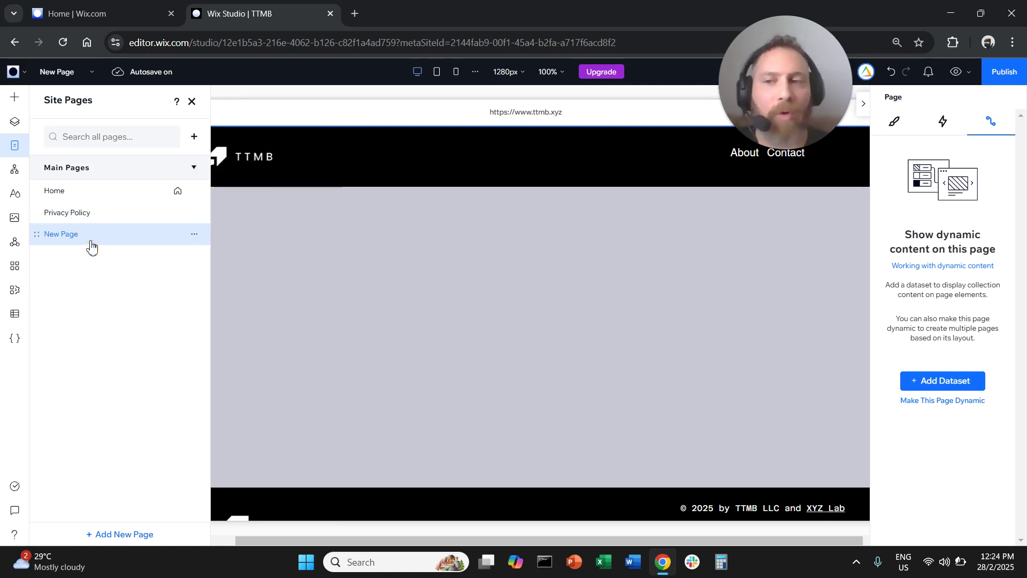
left_click(196, 235)
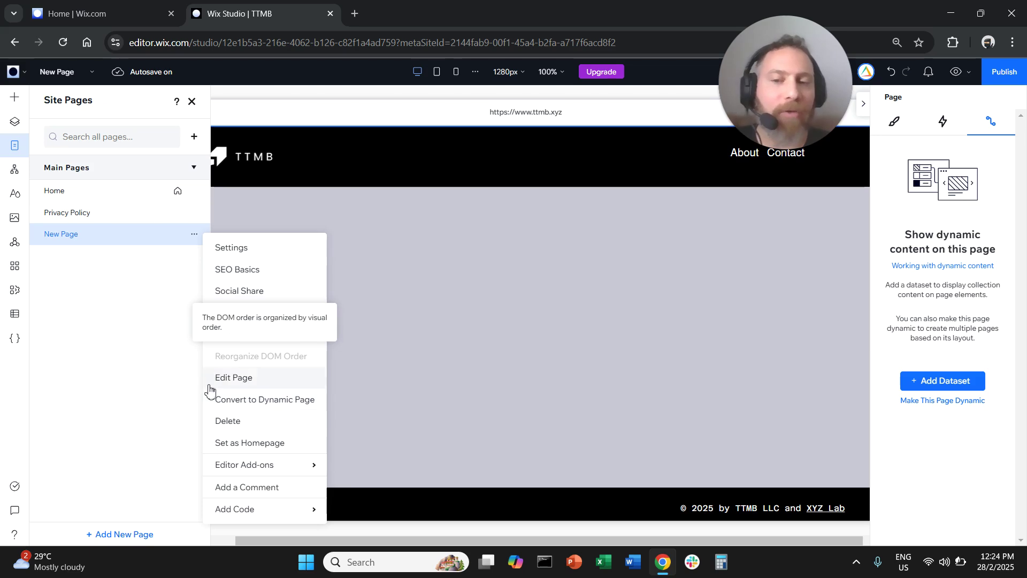
left_click(194, 137)
Add a blank dynamic item page using the Test Dynamic Pages collection
left_click(224, 250)
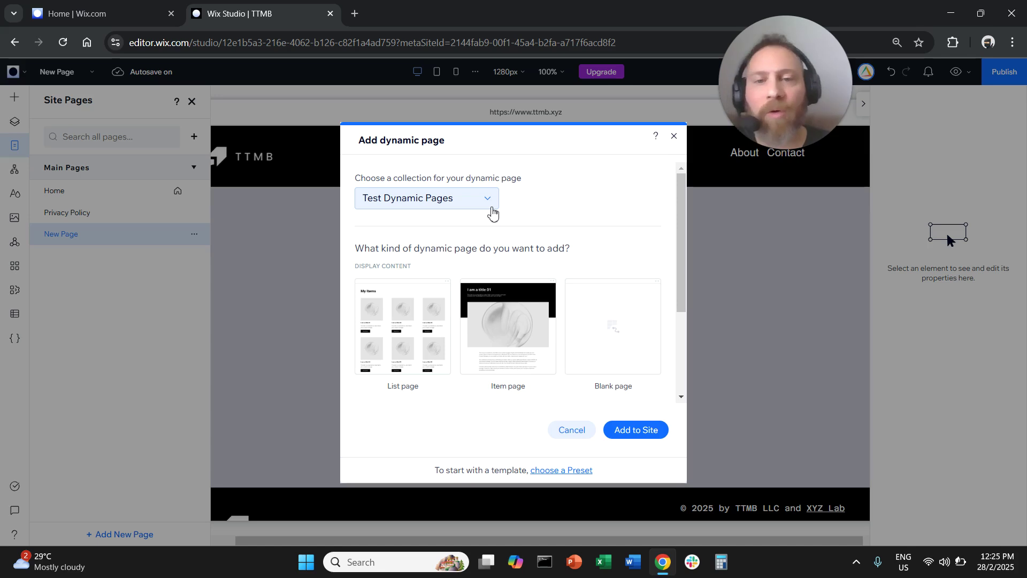
left_click(481, 210)
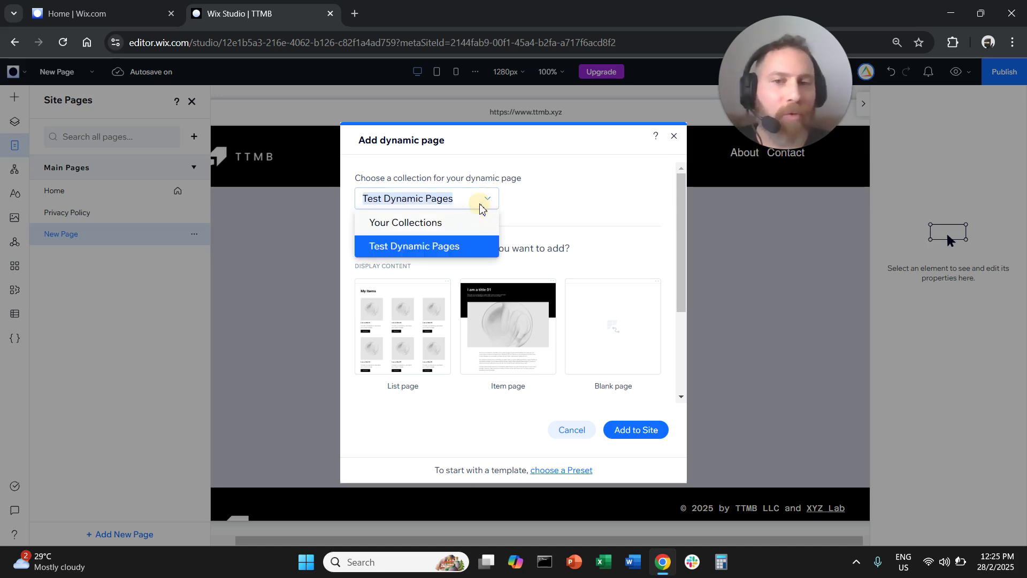
left_click(435, 246)
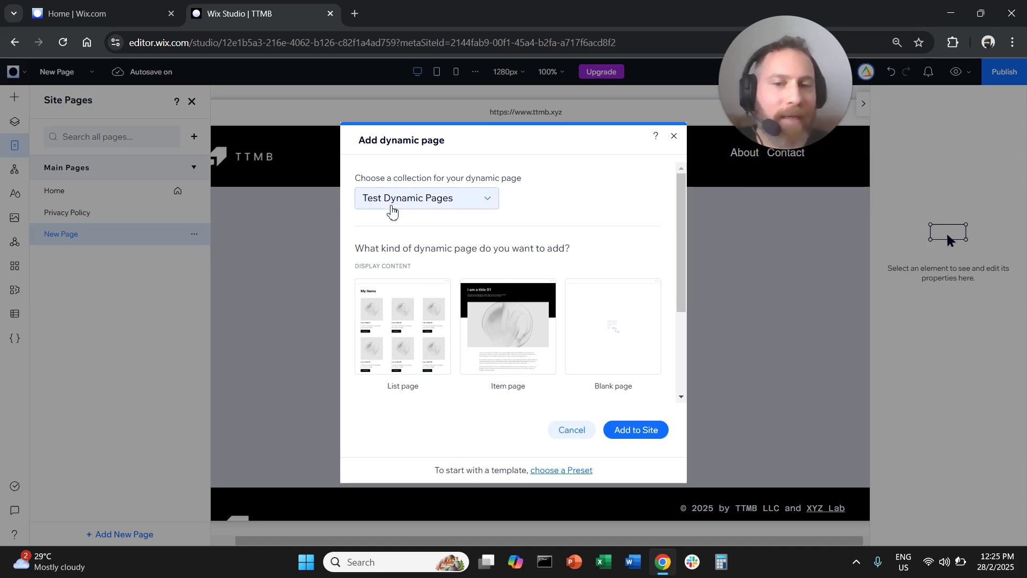
left_click(637, 351)
left_click(651, 434)
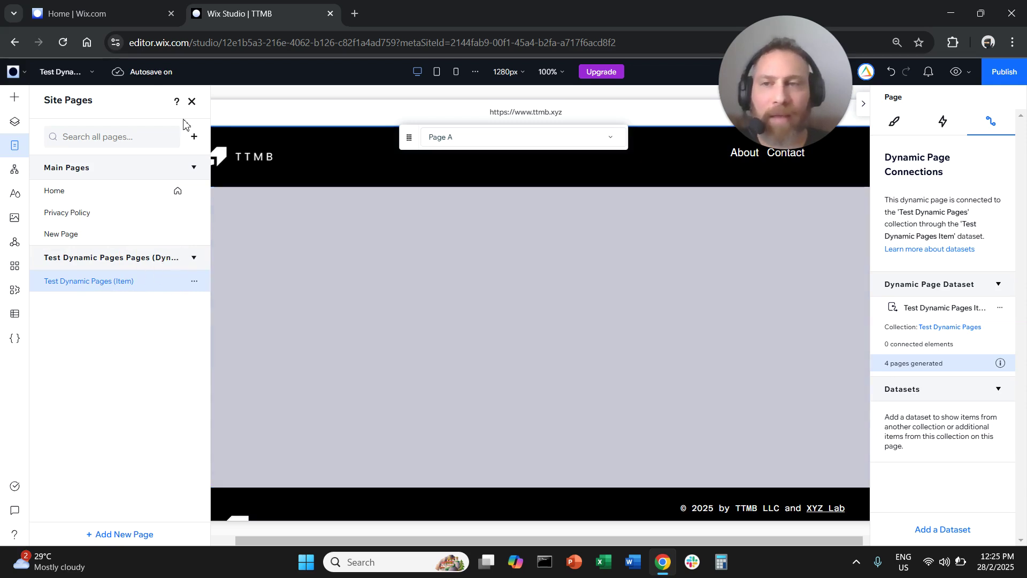
Place an 'Add a Title' text element on the new dynamic page
left_click(192, 101)
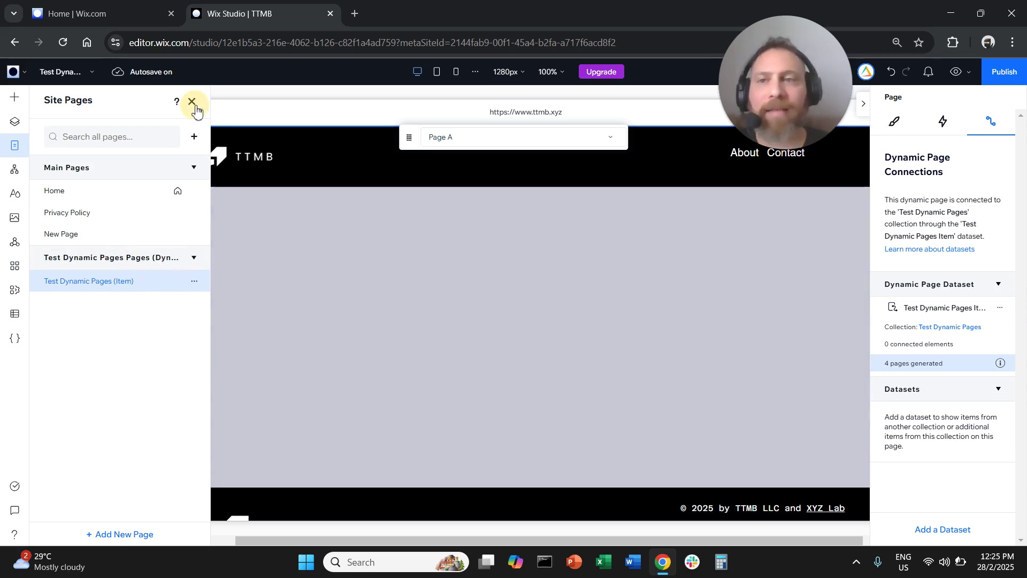
left_click(14, 97)
left_click_drag(229, 155, 490, 250)
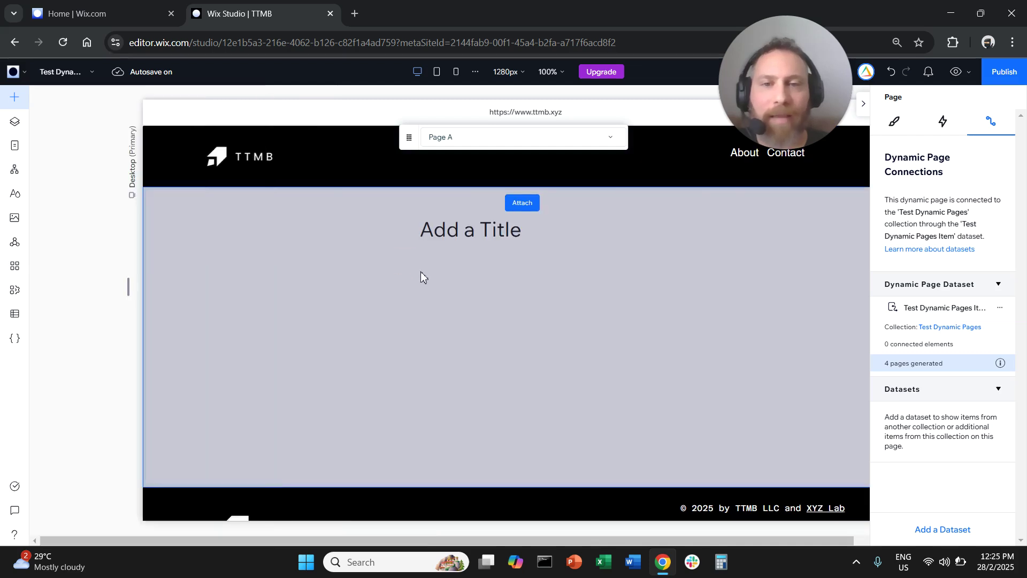
left_click(15, 97)
left_click_drag(229, 155, 496, 298)
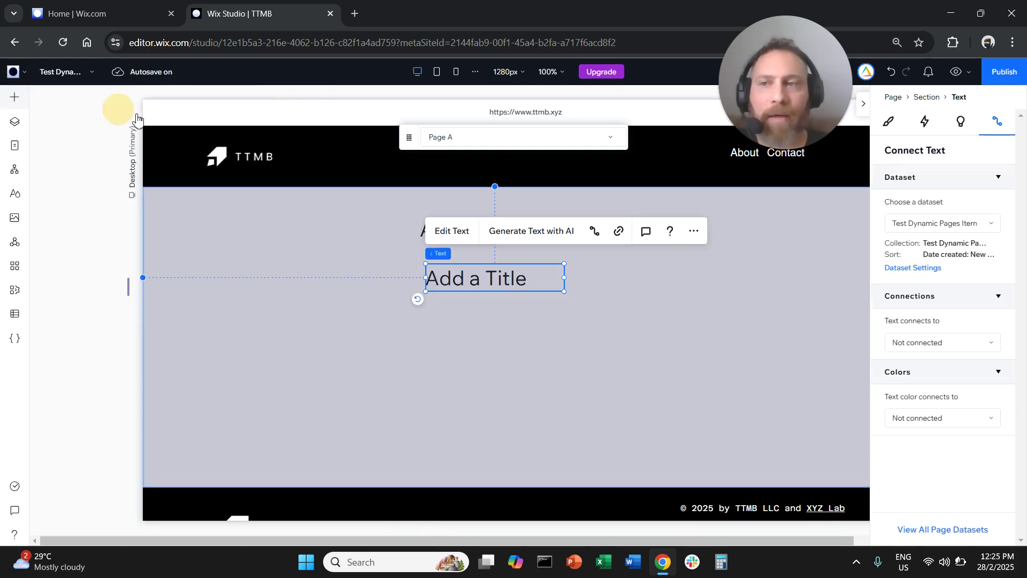
left_click_drag(283, 170, 455, 366)
left_click(485, 225)
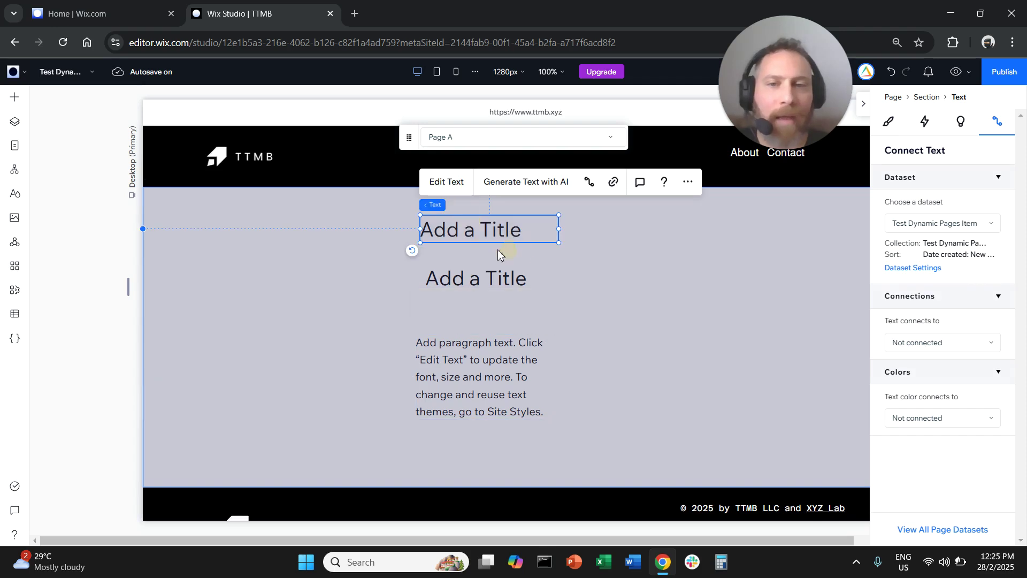
left_click(447, 182)
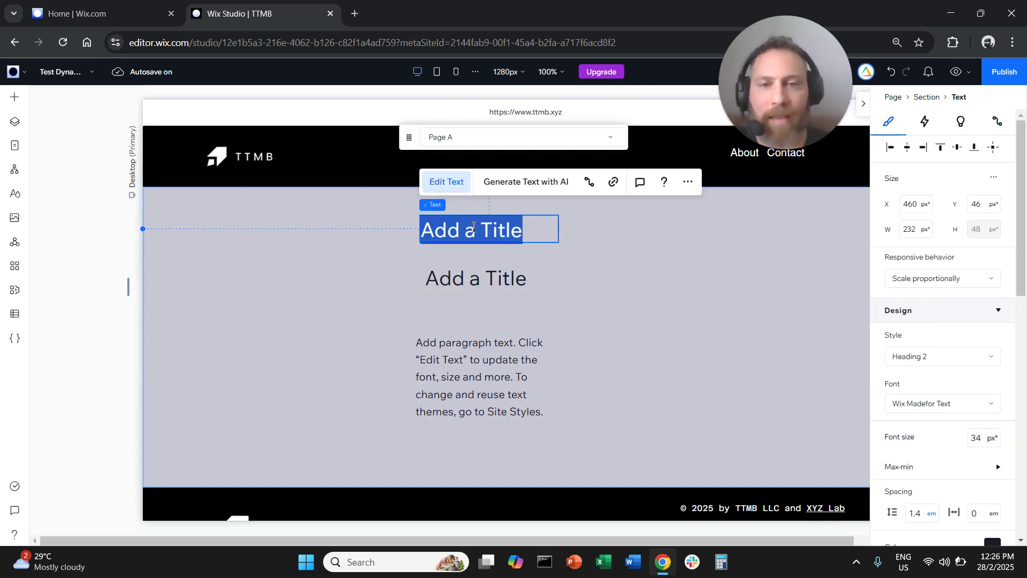
type("Header")
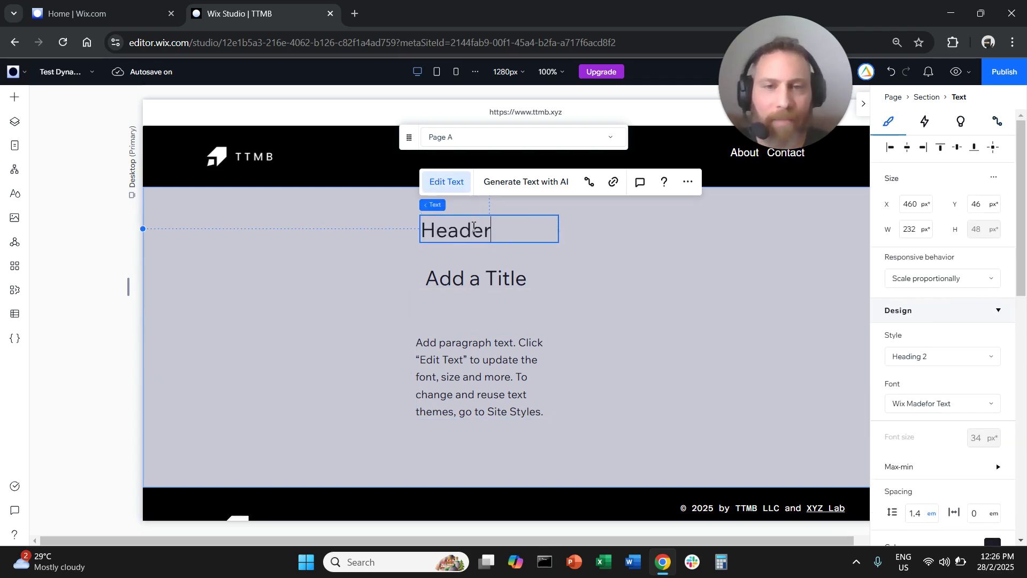
left_click(508, 282)
left_click(450, 231)
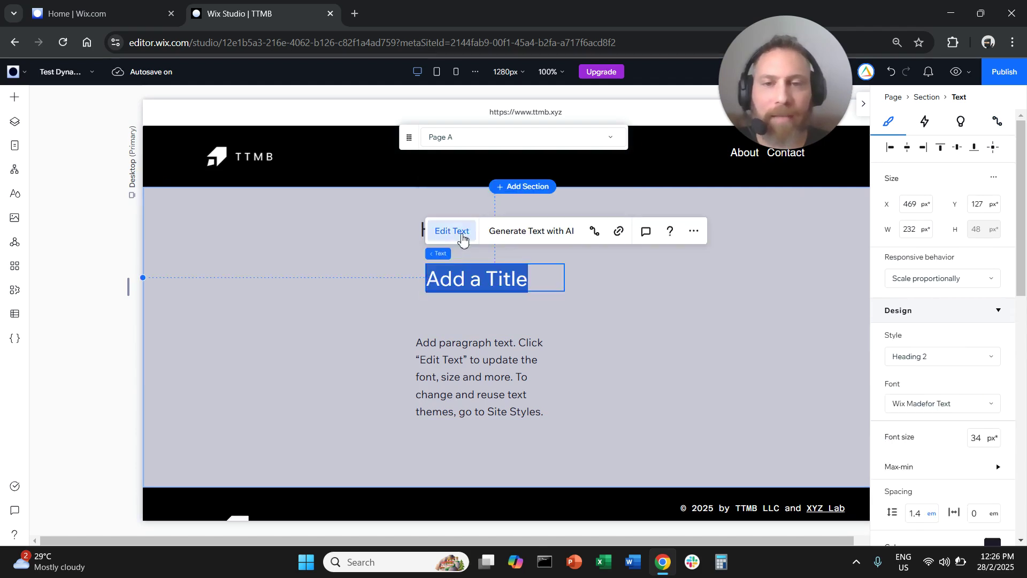
key("Escape")
left_click(462, 235)
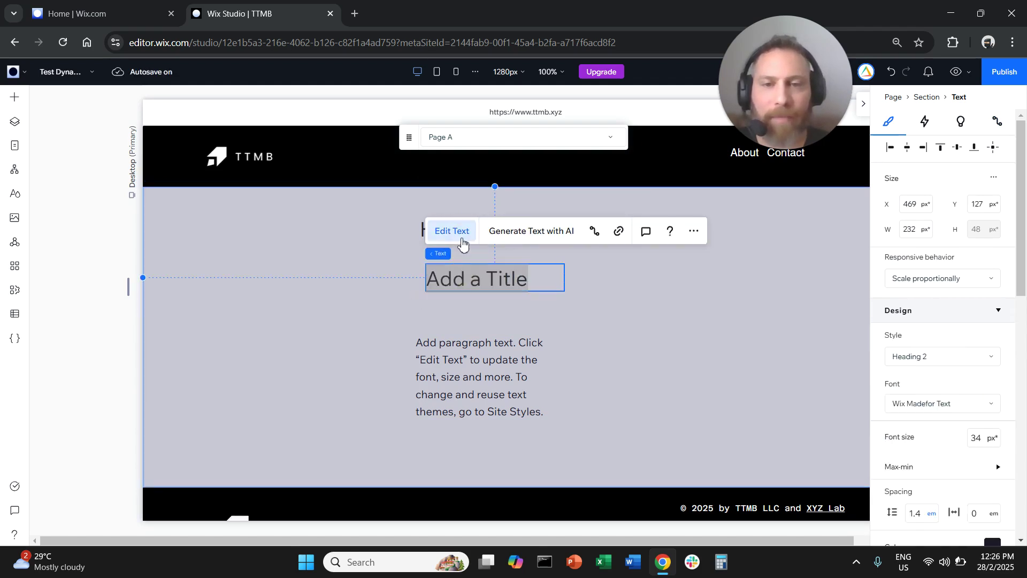
triple_click(463, 277)
type("S")
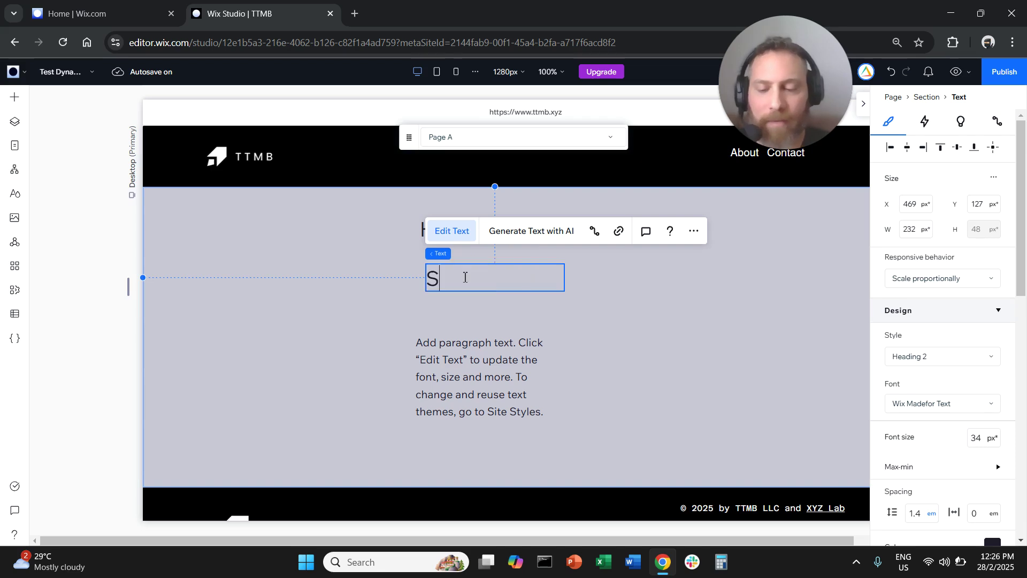
type("ubheader")
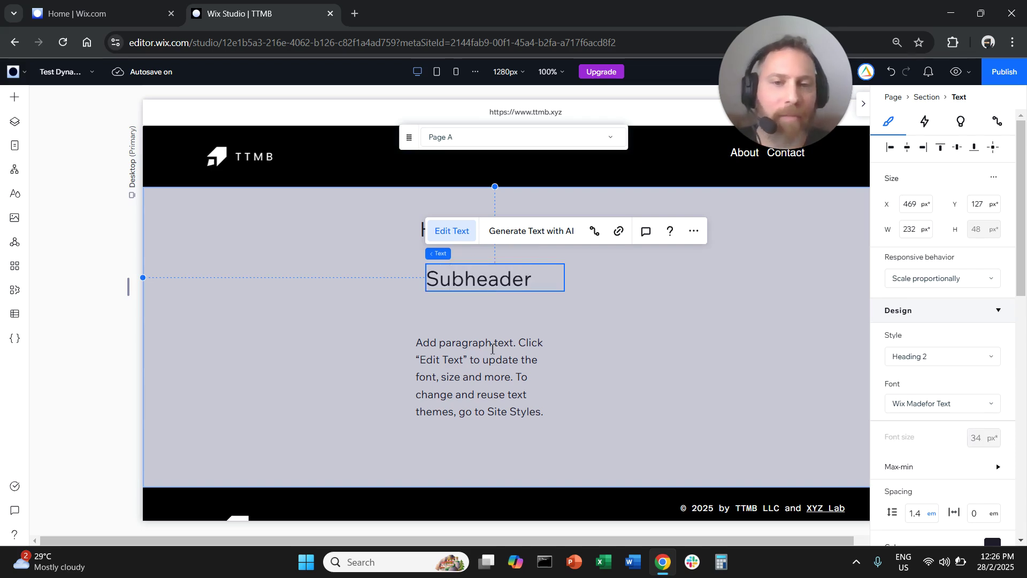
double_click(460, 367)
type("Desc")
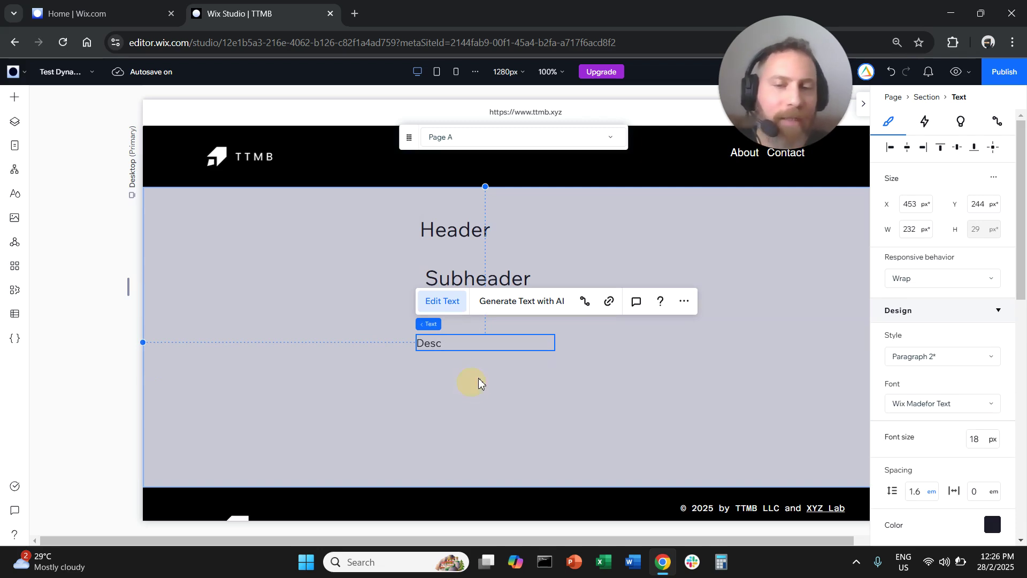
left_click(479, 382)
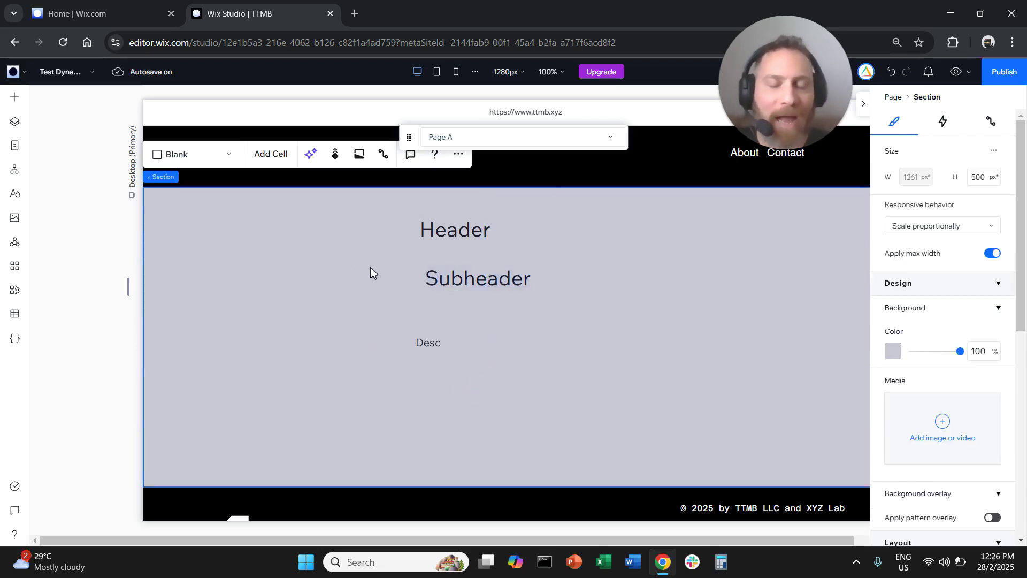
Connect the Header text to the header field of the Test Dynamic Pages Item dataset
left_click(453, 228)
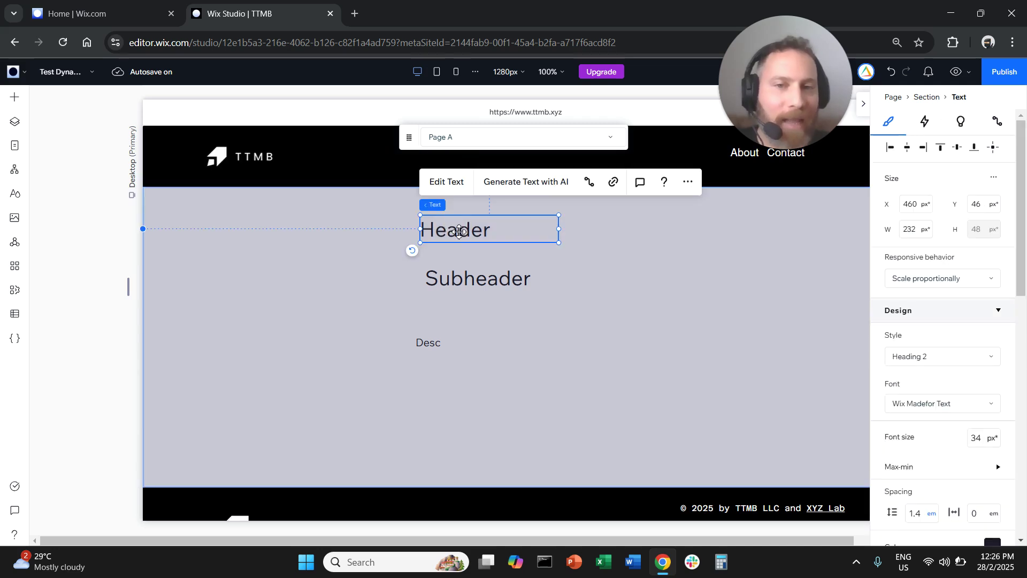
left_click(590, 183)
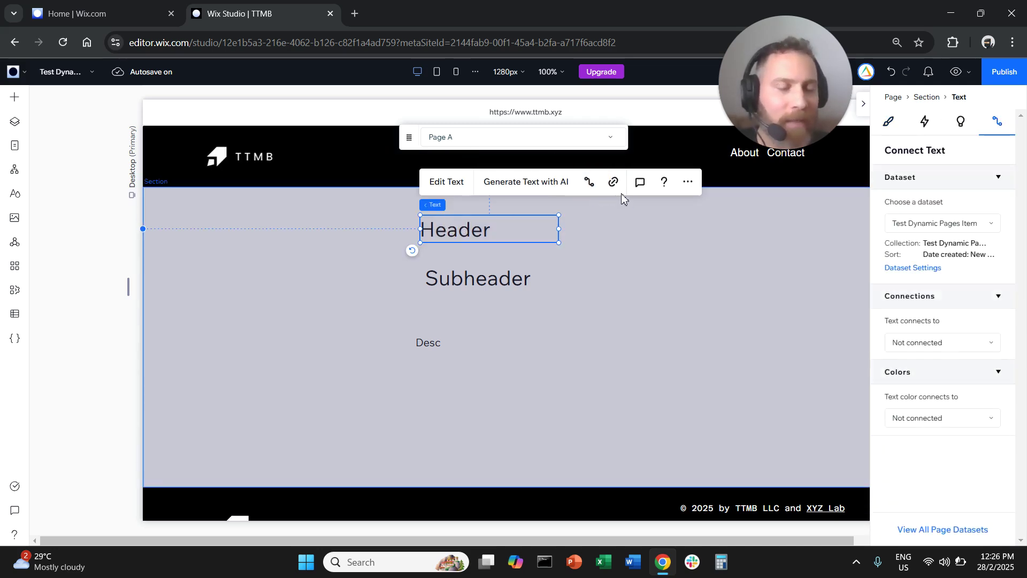
left_click(927, 226)
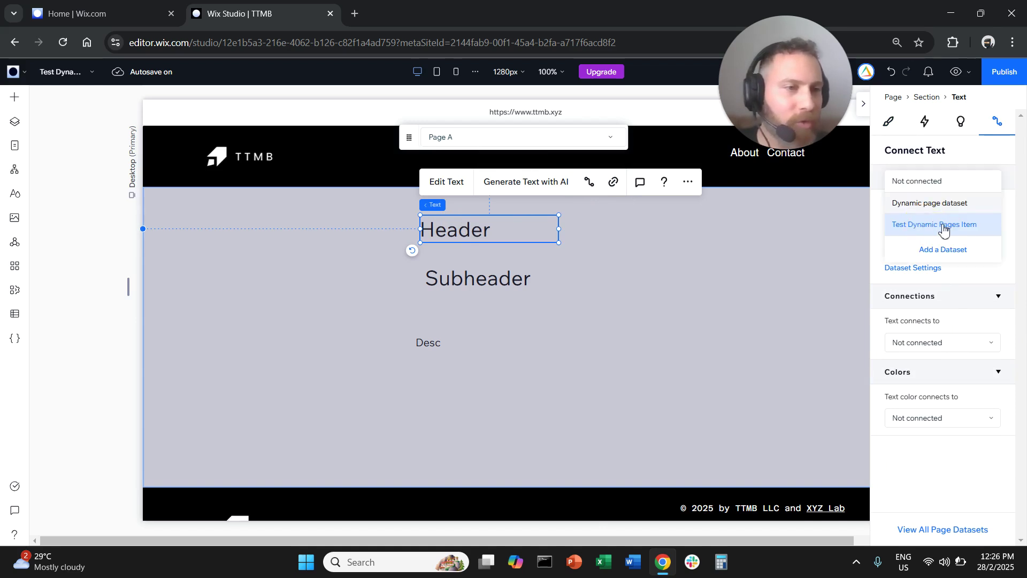
left_click(943, 227)
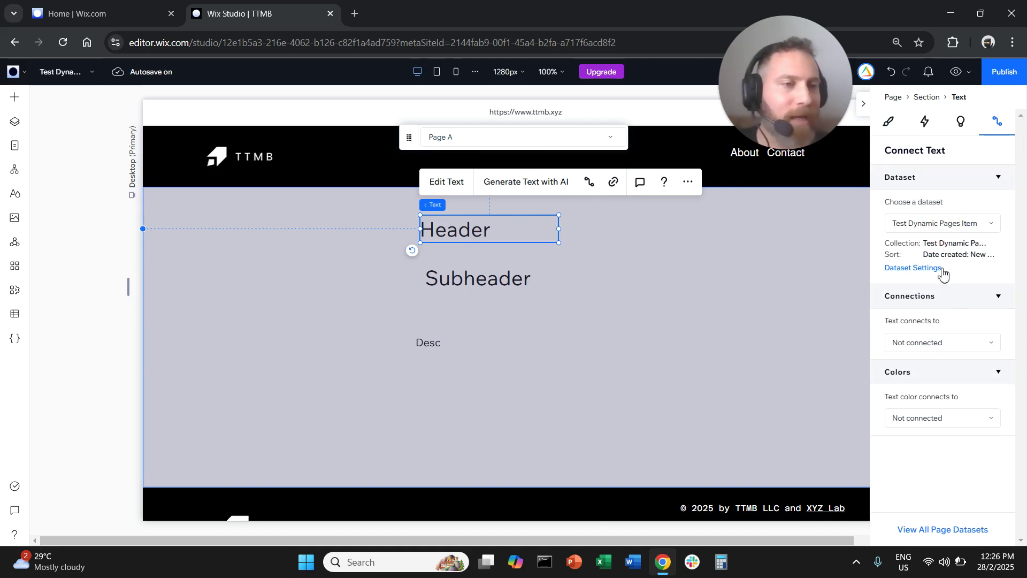
left_click(916, 341)
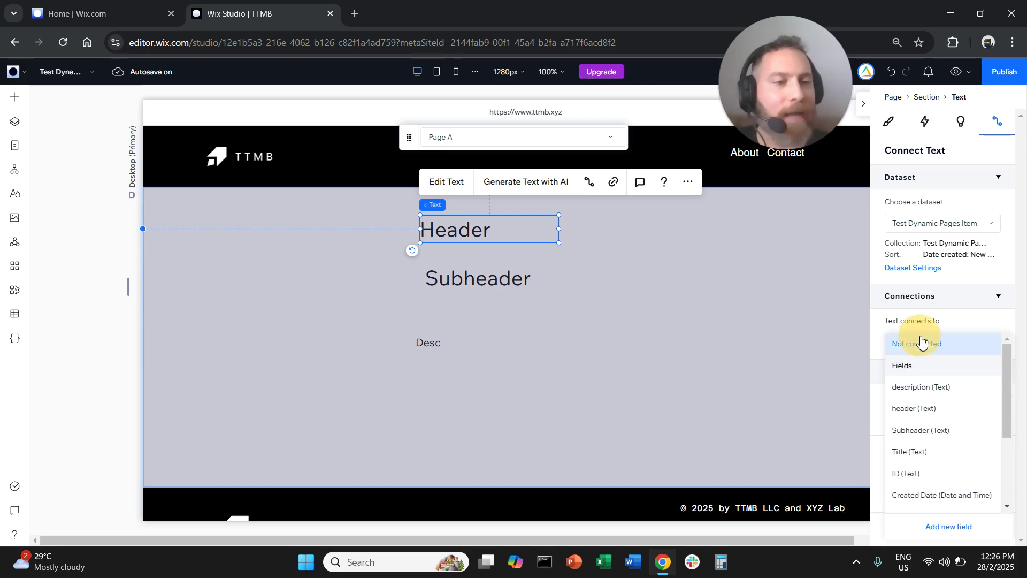
left_click(937, 416)
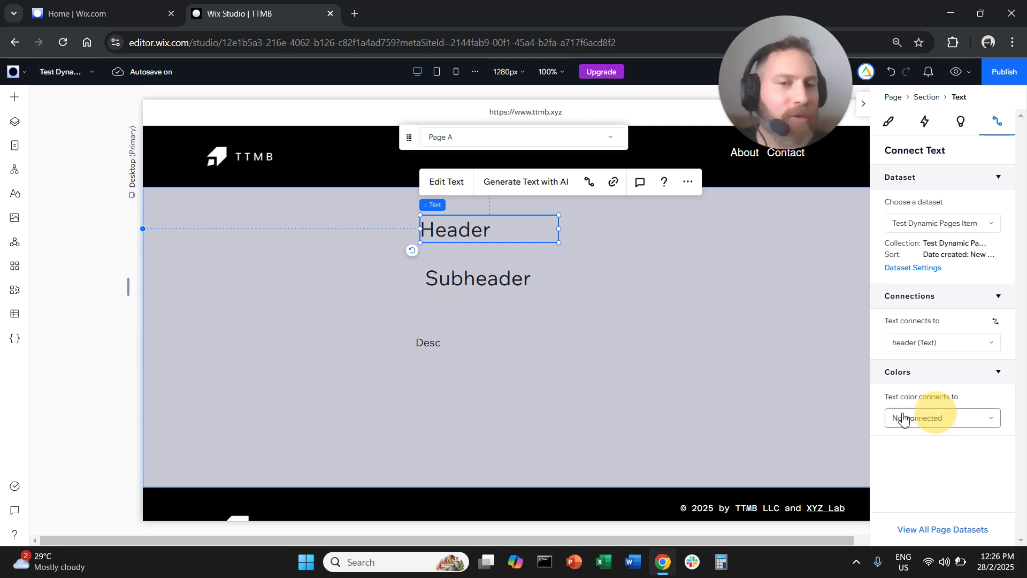
Connect the Subheader text to the Subheader field
left_click(474, 275)
left_click(594, 235)
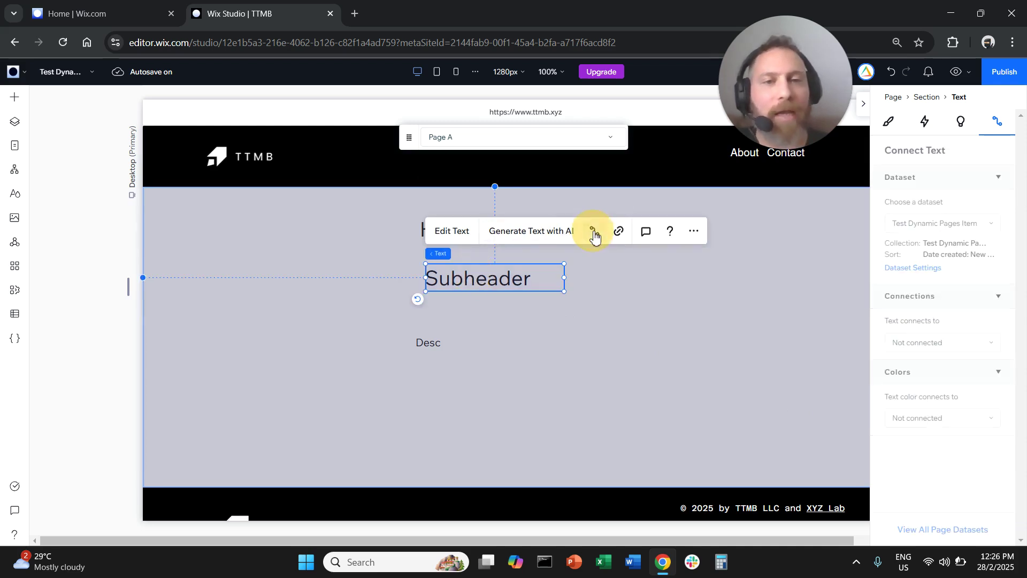
left_click(923, 348)
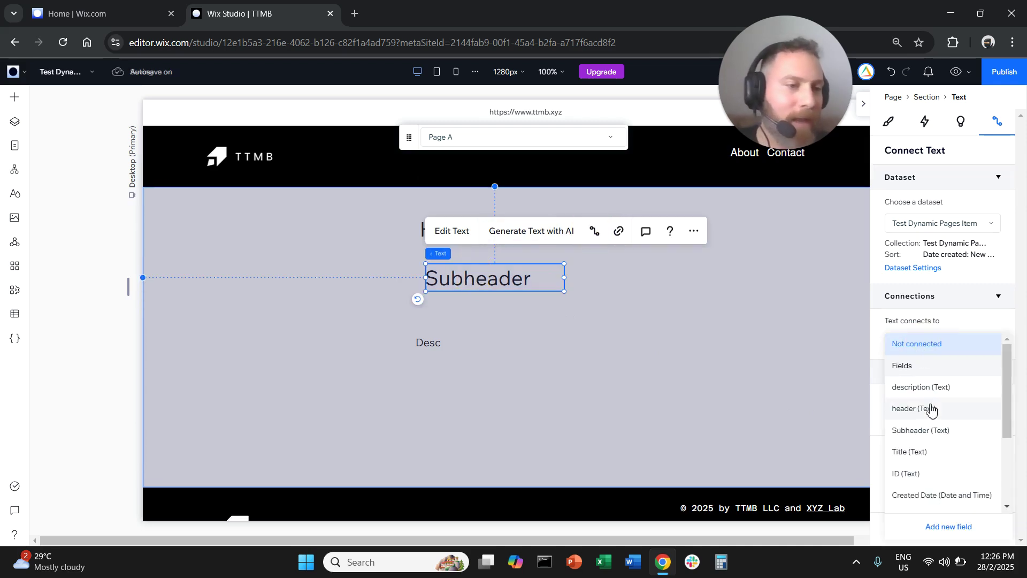
left_click(937, 430)
Connect the Desc text to the description field
left_click(425, 343)
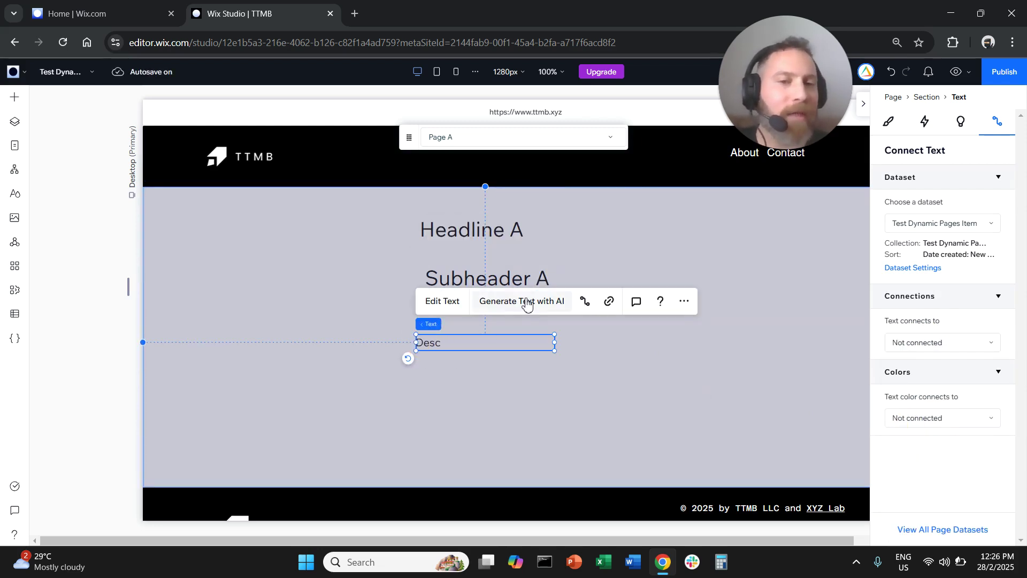
left_click(925, 342)
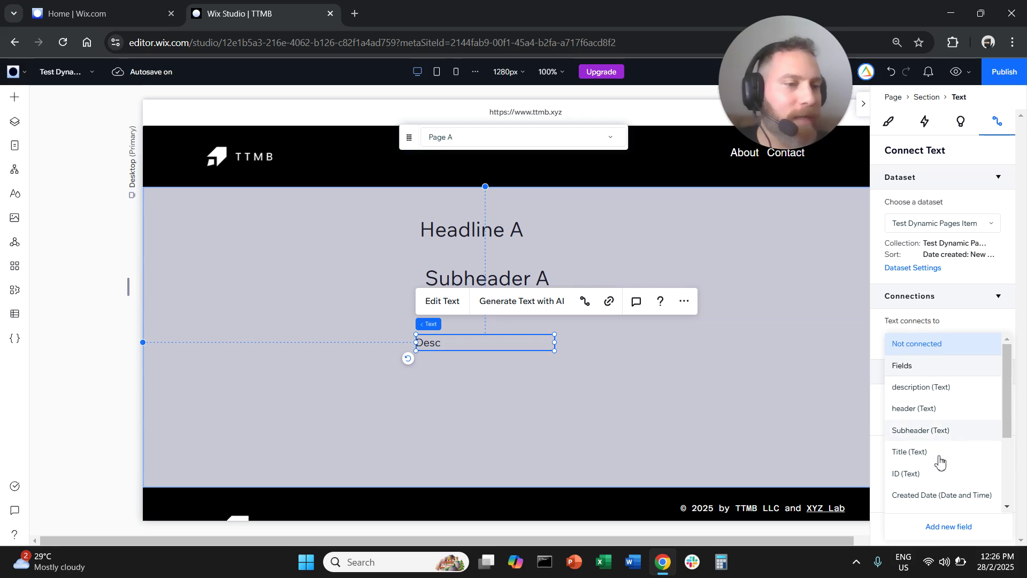
left_click(944, 387)
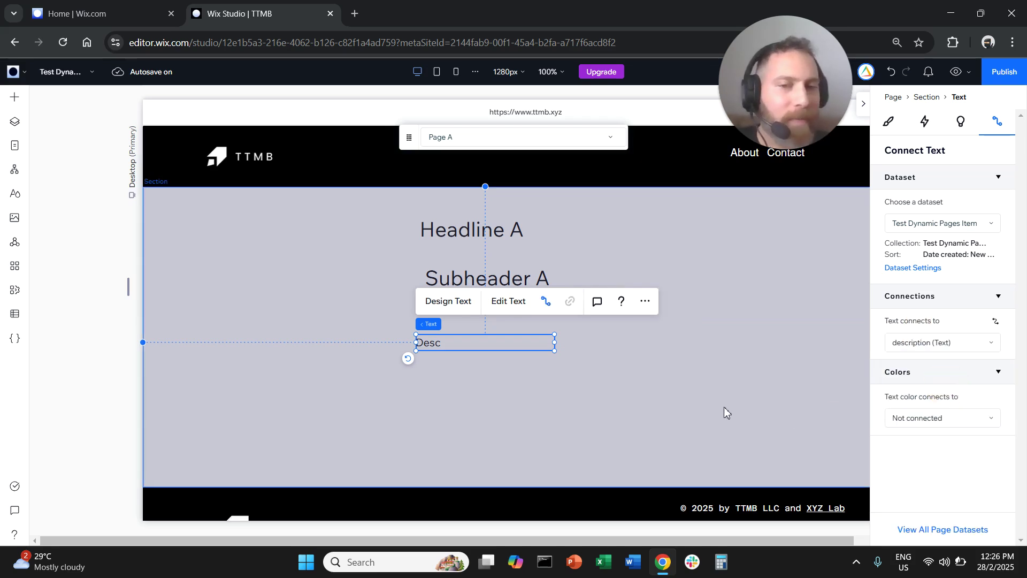
left_click(574, 399)
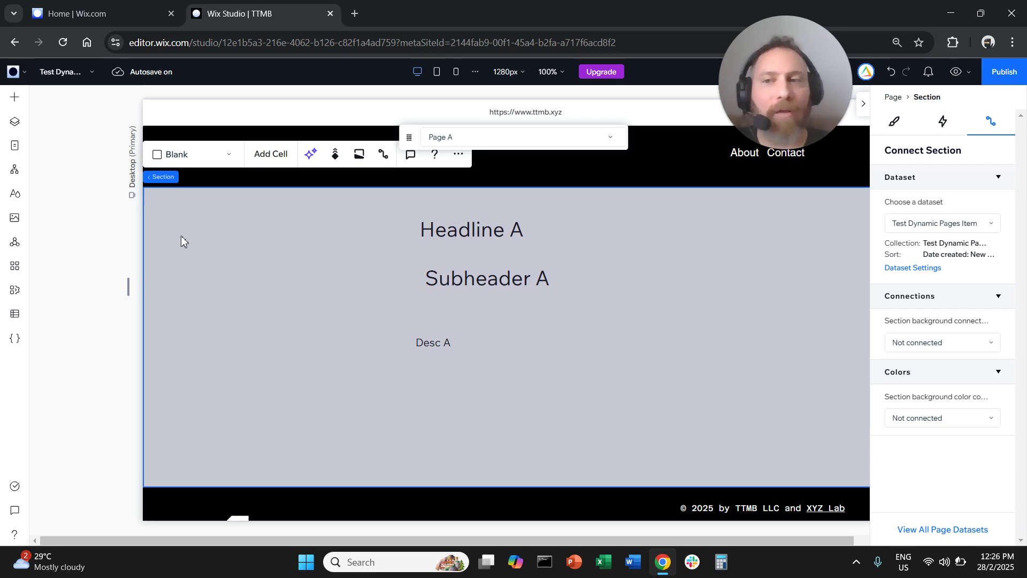
Preview the dynamic item page showing the Page C item
left_click(15, 145)
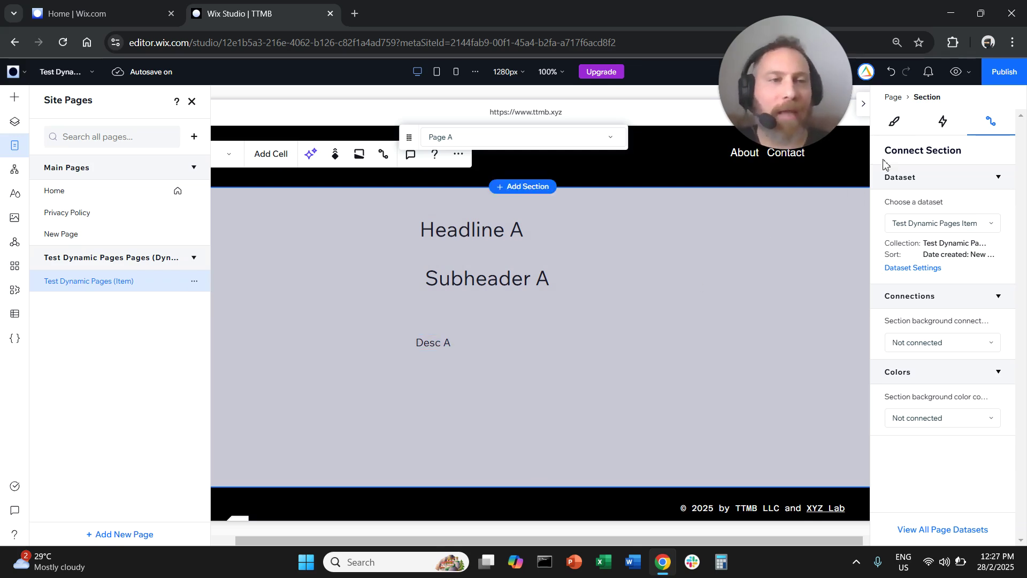
left_click(956, 80)
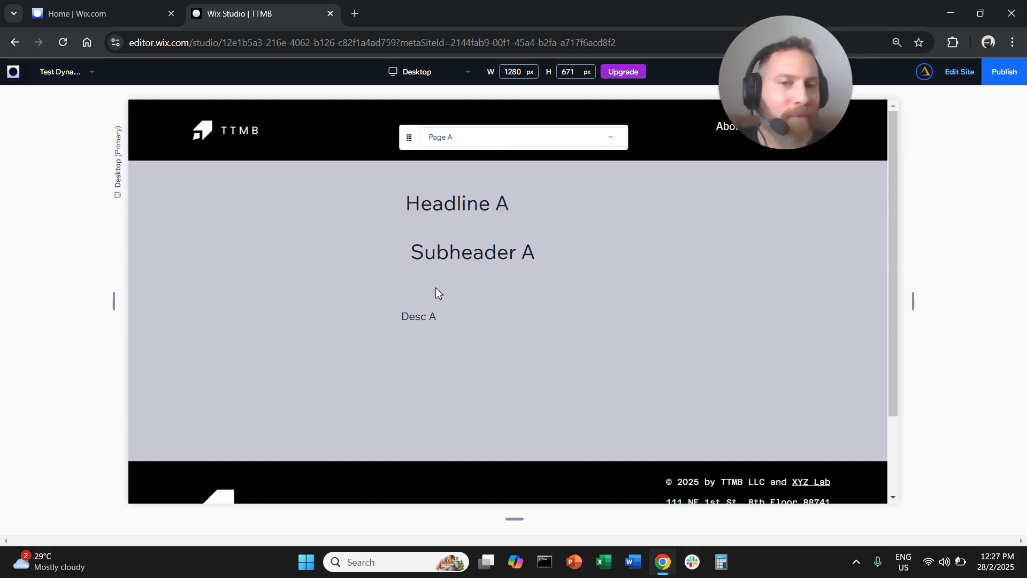
left_click(516, 143)
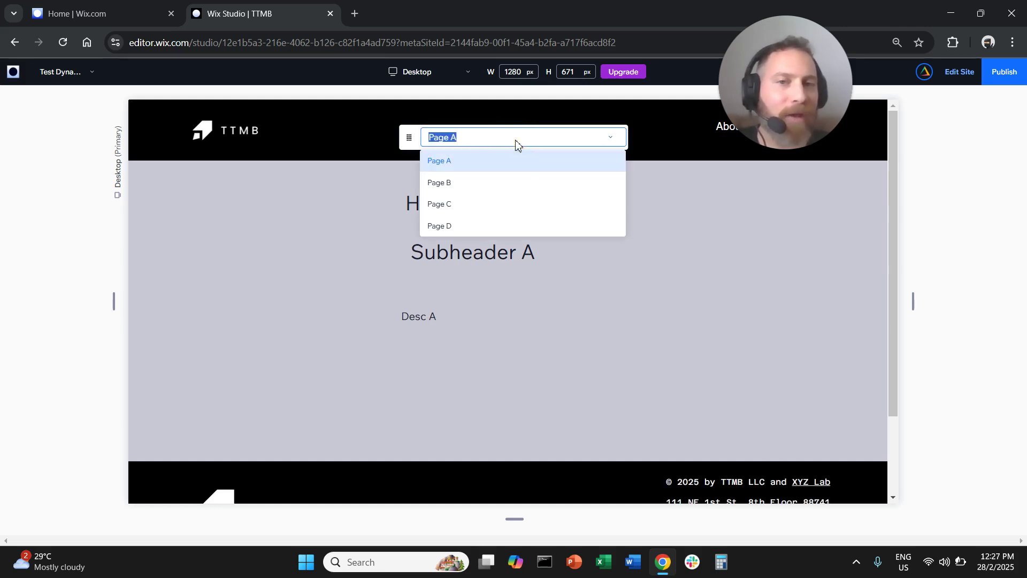
left_click(483, 208)
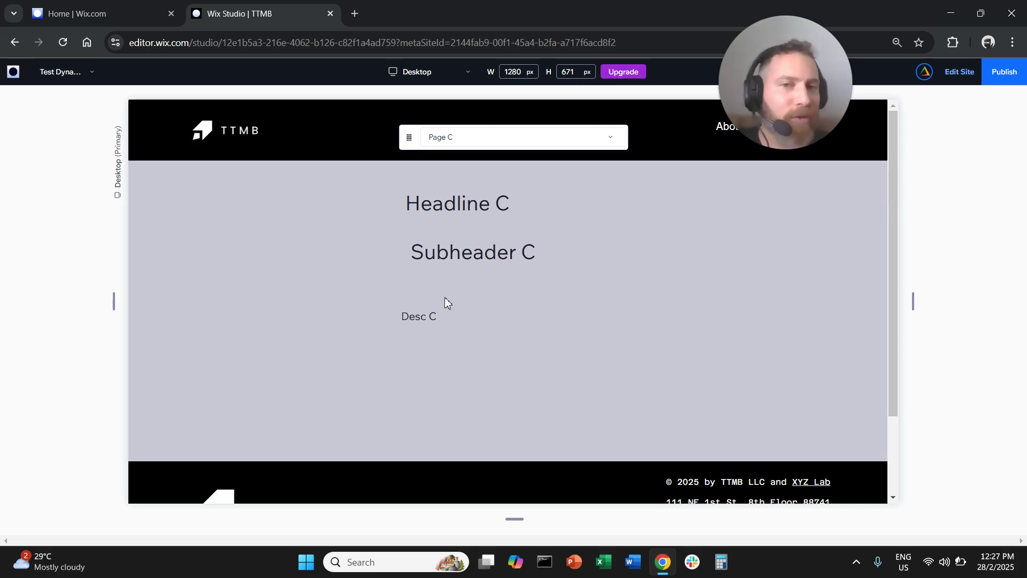
Switch the preview to Page D, then return to the editor
left_click(515, 140)
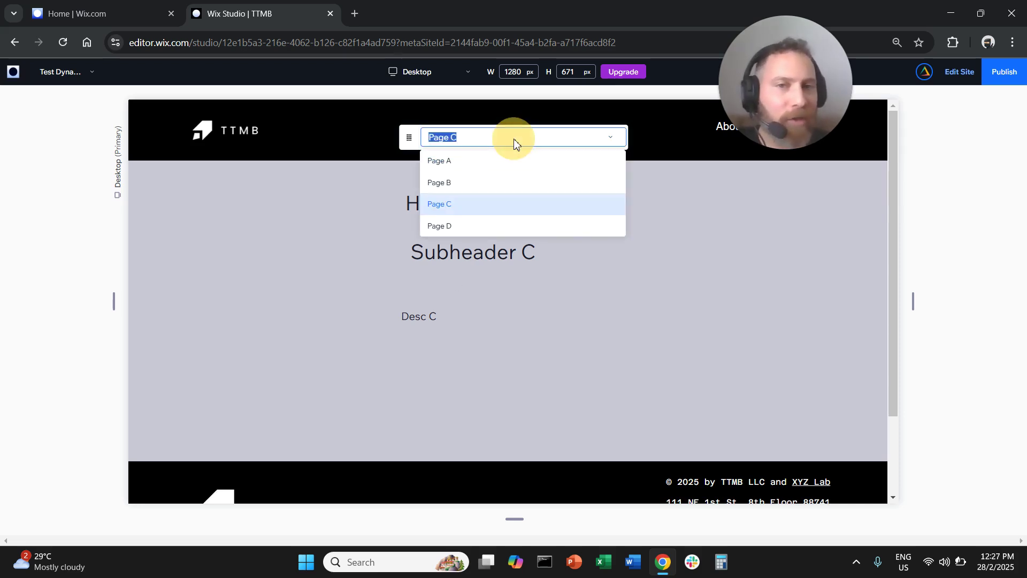
left_click(481, 233)
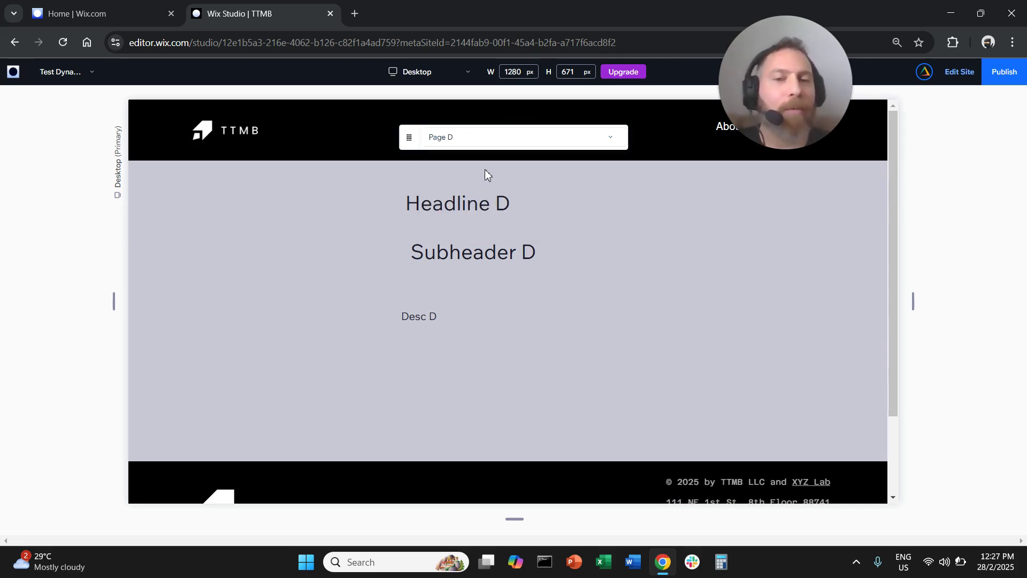
left_click(959, 71)
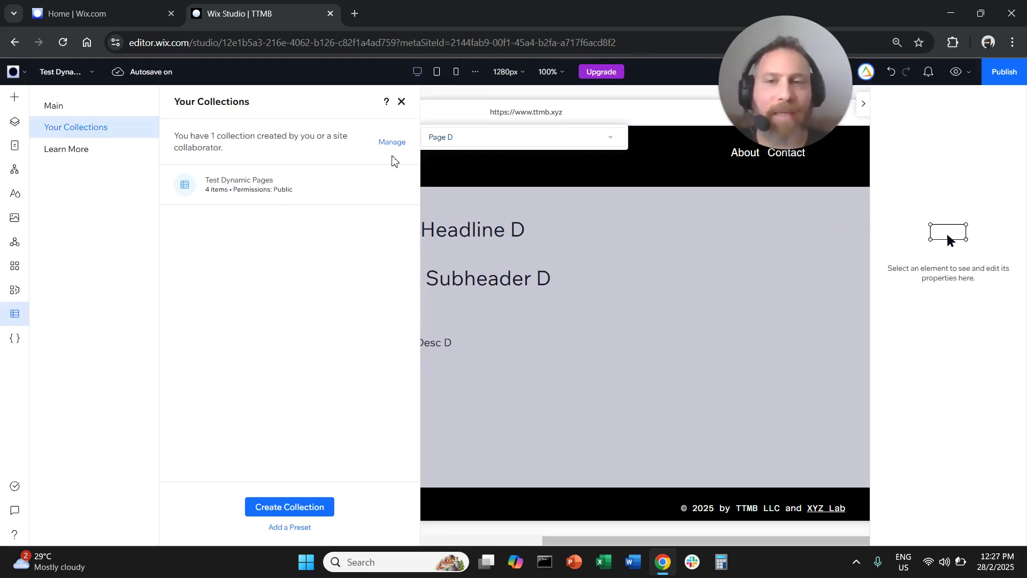
Open the Test Dynamic Pages collection table and check the header and Subheader values of Pages A–D
left_click(393, 142)
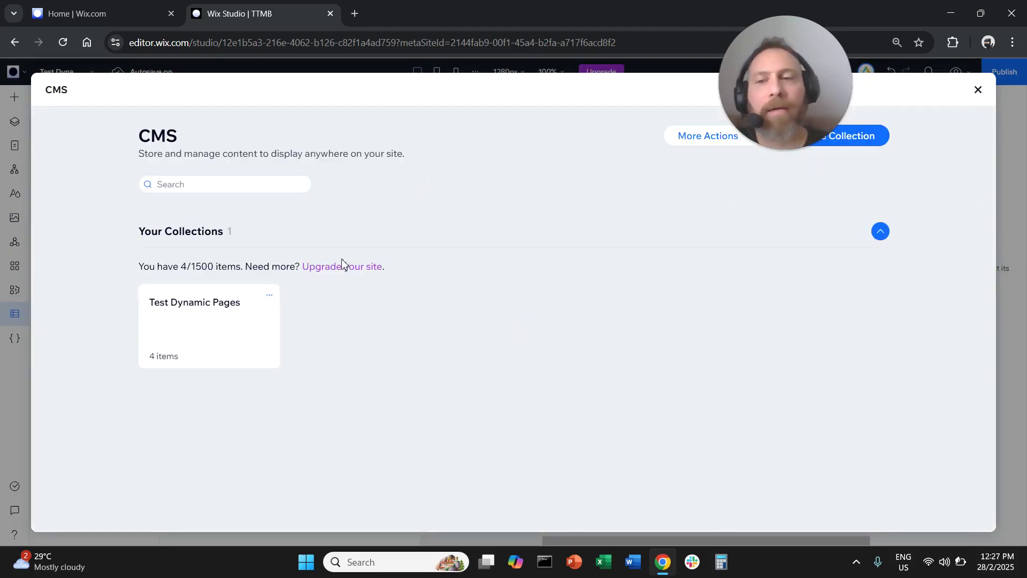
left_click(269, 294)
left_click(189, 315)
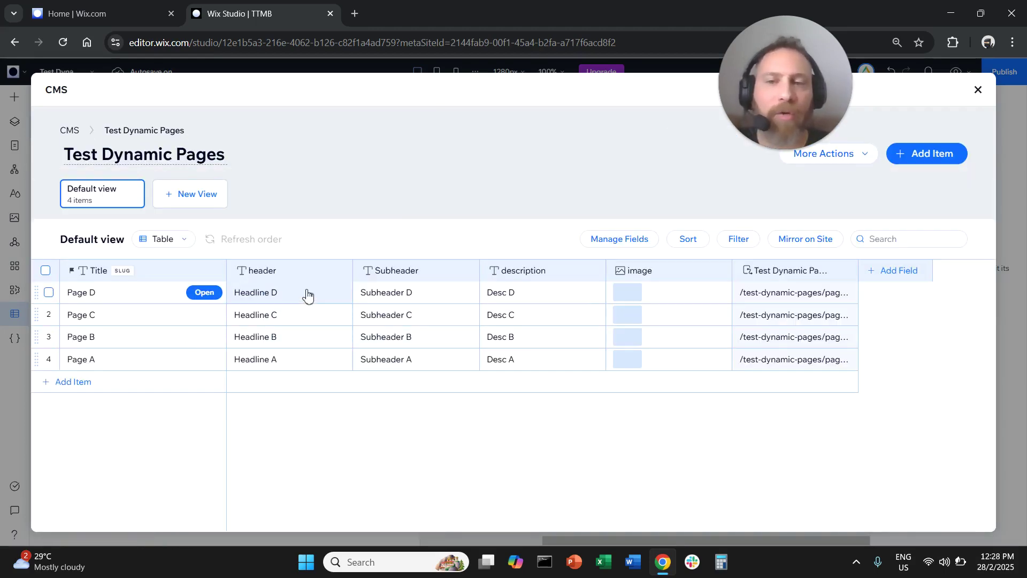
left_click(306, 298)
left_click(302, 317)
left_click(300, 338)
left_click(290, 362)
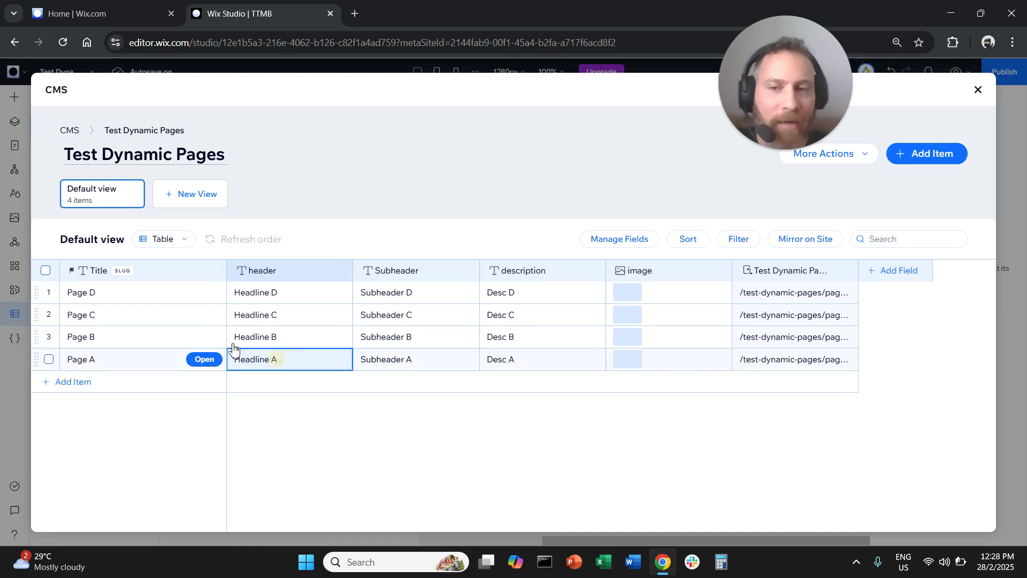
left_click(400, 293)
left_click(415, 333)
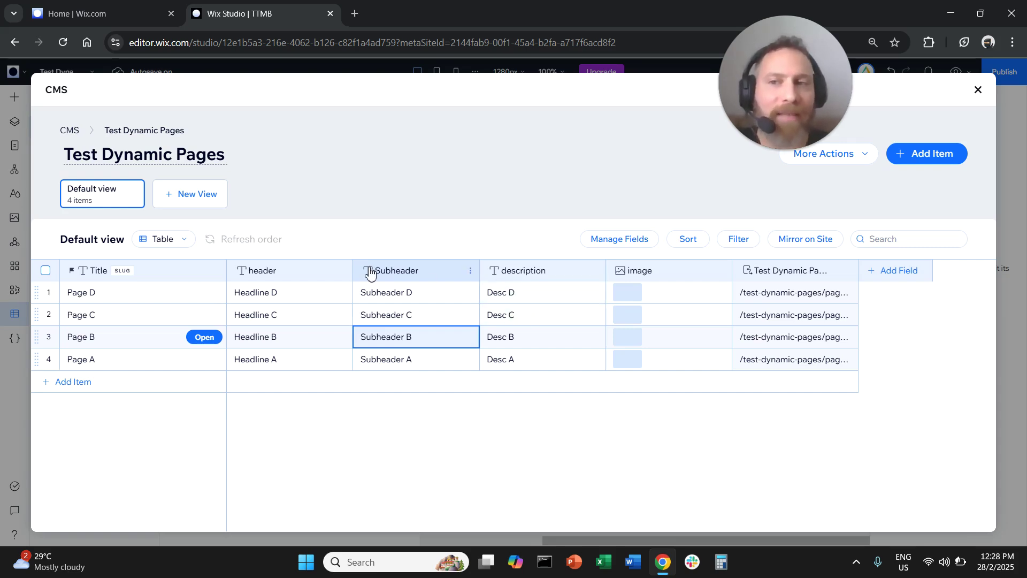
Widen the item URL column to reveal the full page links, then select the Page D, C and B rows
left_click(172, 157)
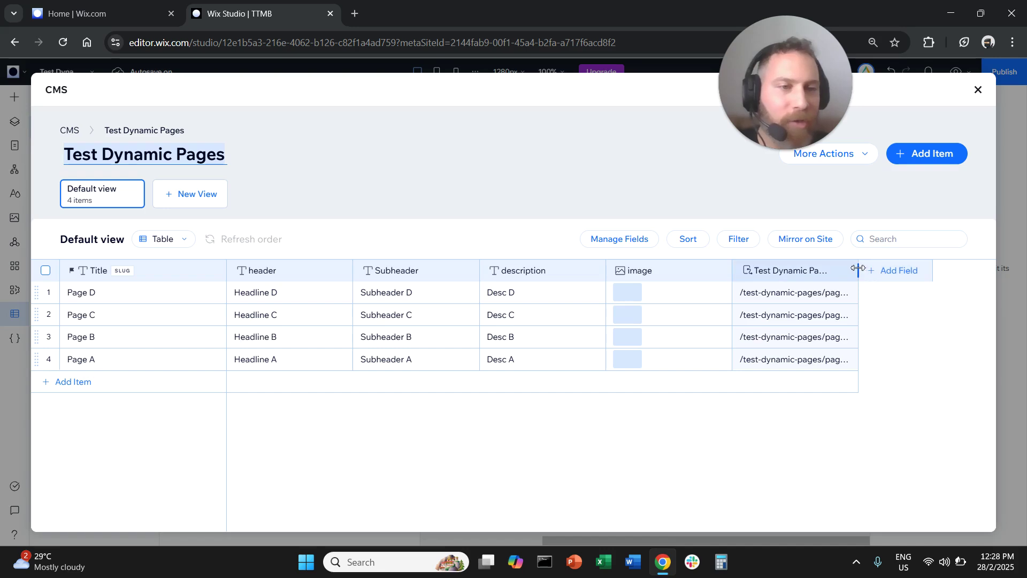
left_click_drag(857, 270, 924, 271)
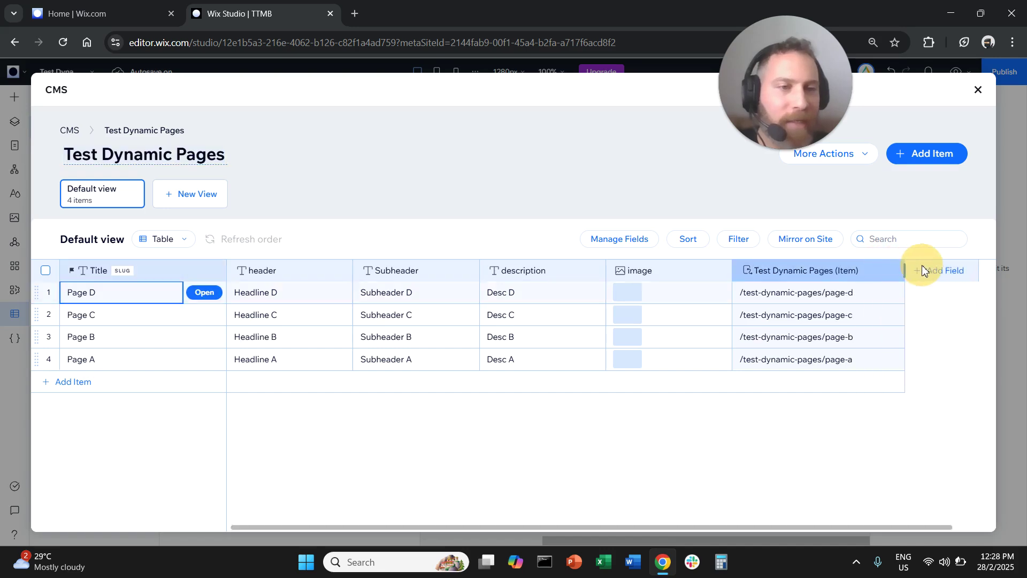
left_click(198, 157)
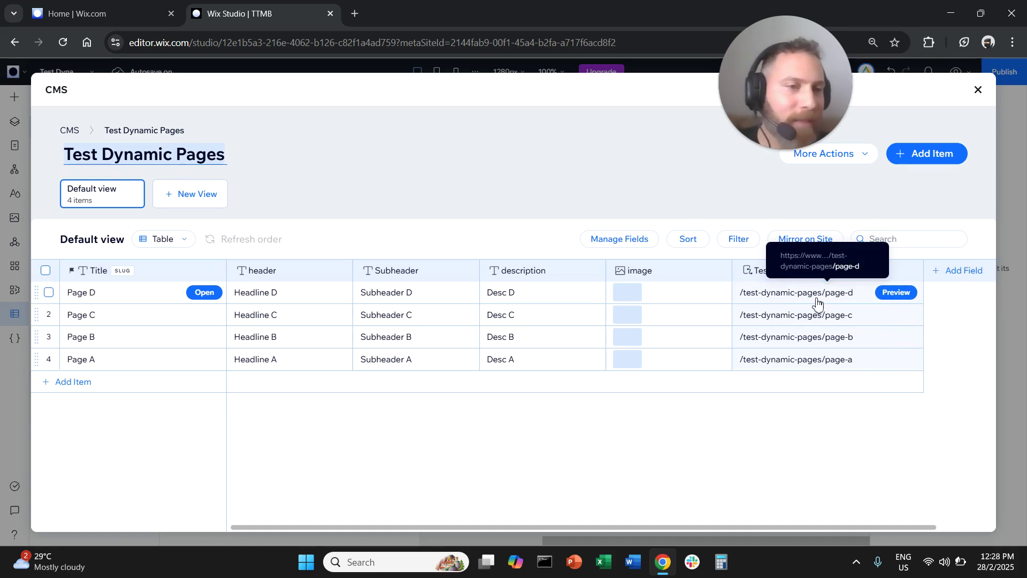
left_click(88, 292)
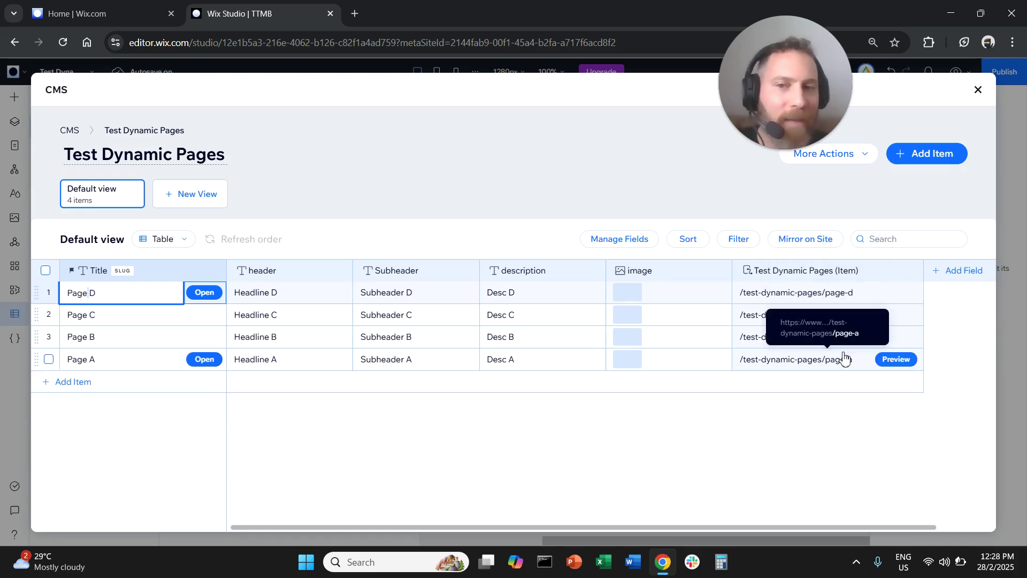
left_click(104, 314)
left_click(108, 337)
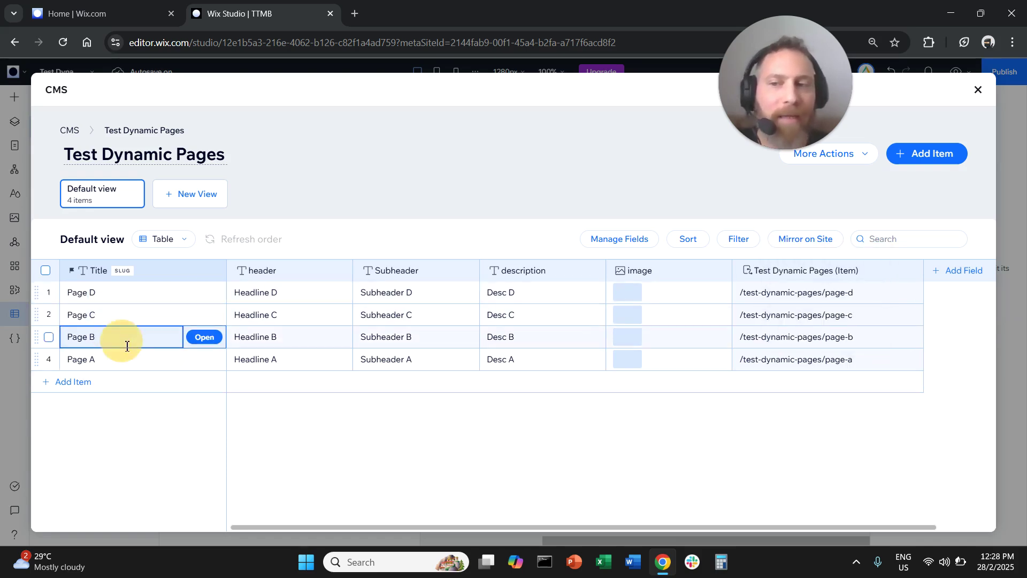
Select the Page A item row in the CMS table
left_click(136, 359)
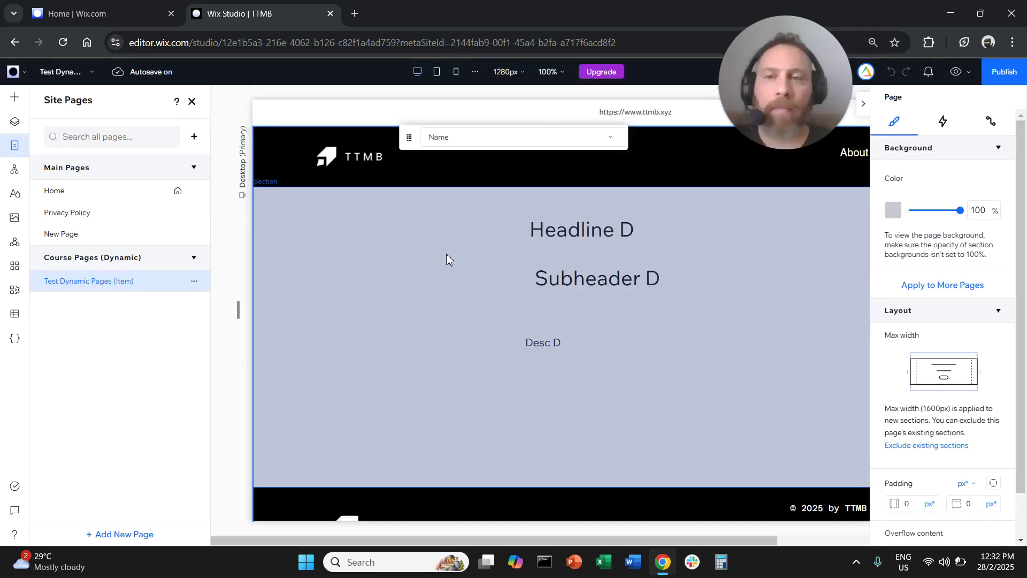